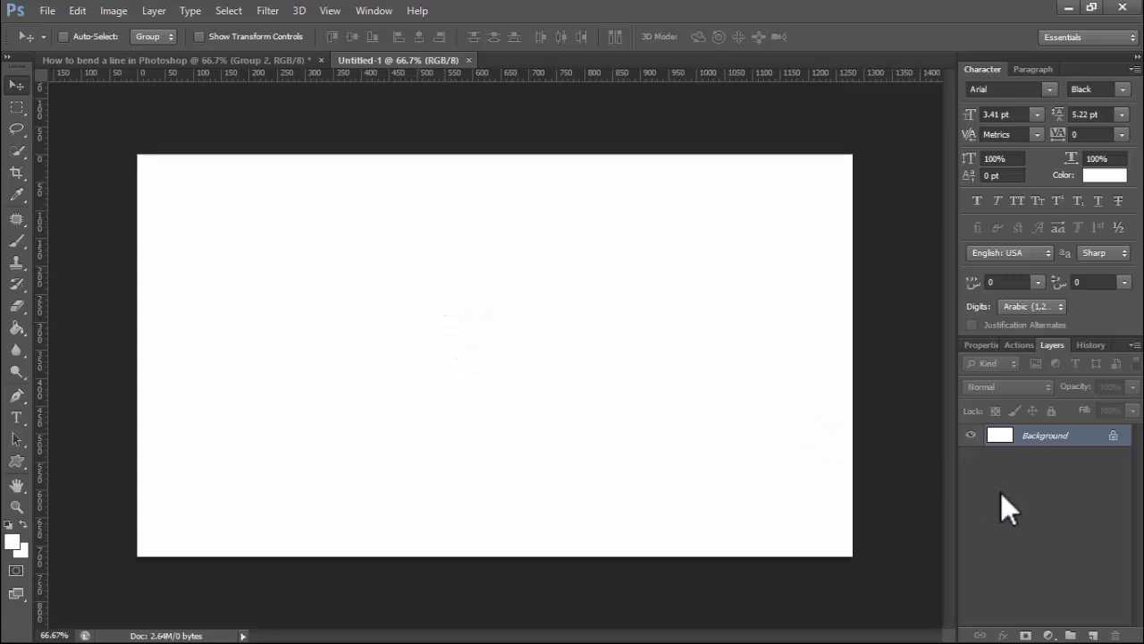
# - Add an empty Layer 1 and set the Pen Tool to Shape mode with no fill and a black 1.33 pt stroke
pyautogui.click(1092, 635)
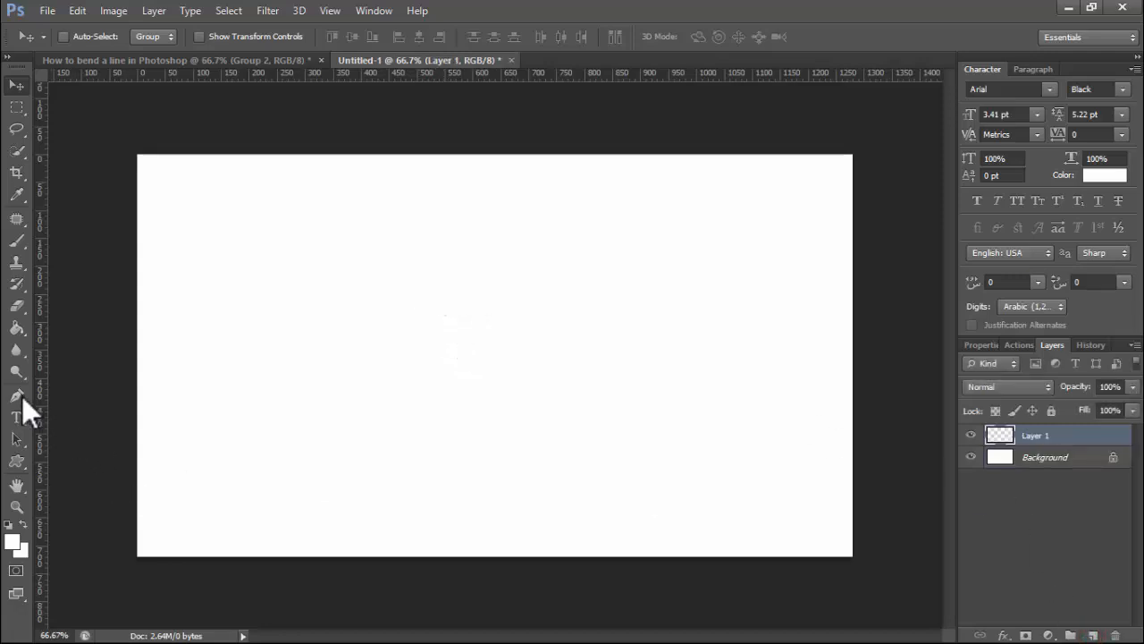
pyautogui.moveTo(21, 398); pyautogui.dragTo(72, 390)
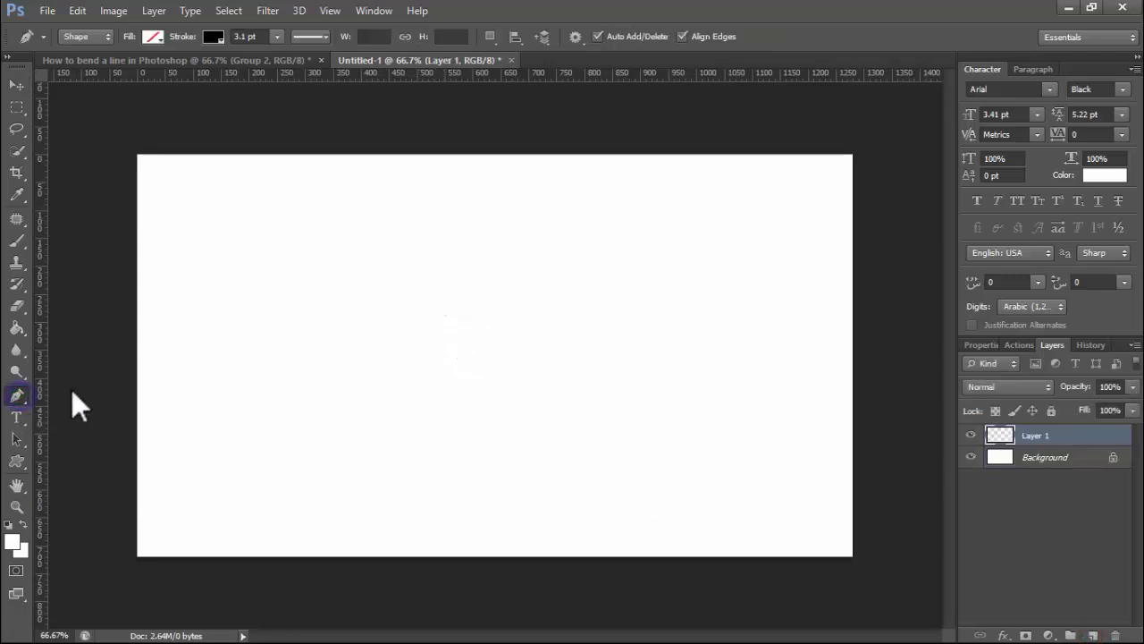
pyautogui.click(152, 37)
pyautogui.click(212, 36)
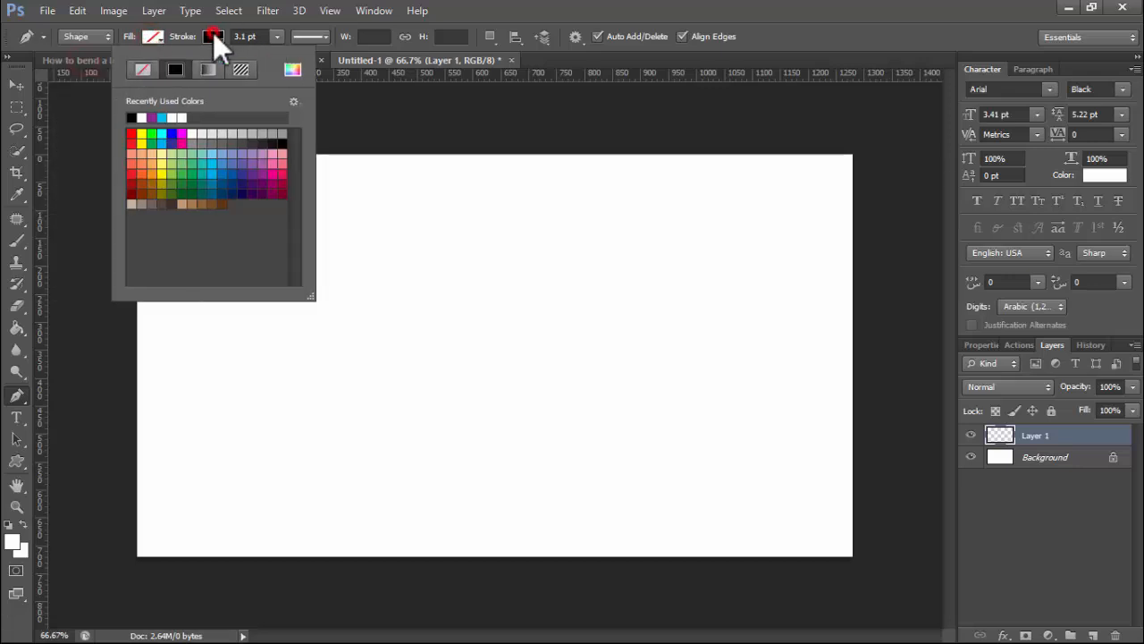
pyautogui.click(213, 34)
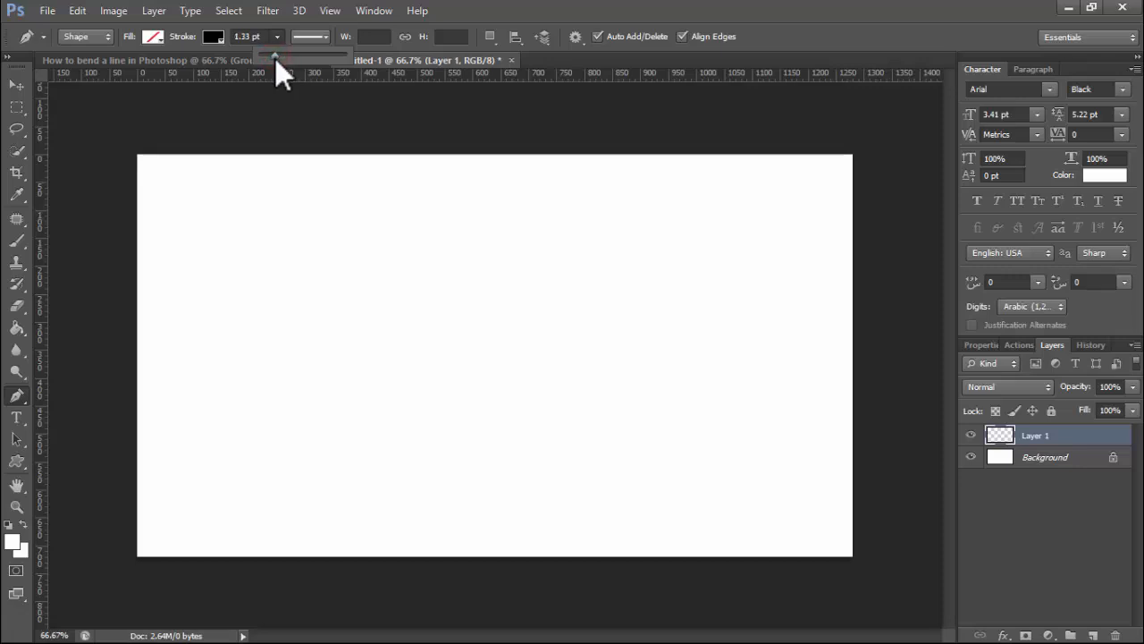
pyautogui.moveTo(274, 57); pyautogui.dragTo(315, 65)
pyautogui.click(324, 38)
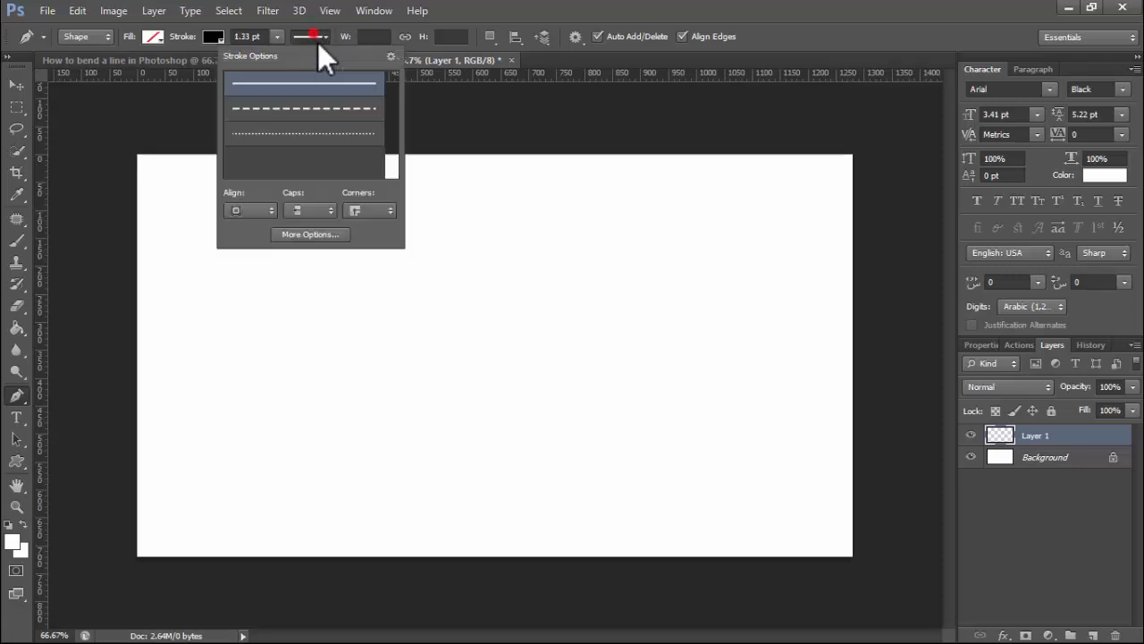
# - Draw a black pen path from the left that dips down, then arches up on the right
pyautogui.click(304, 310)
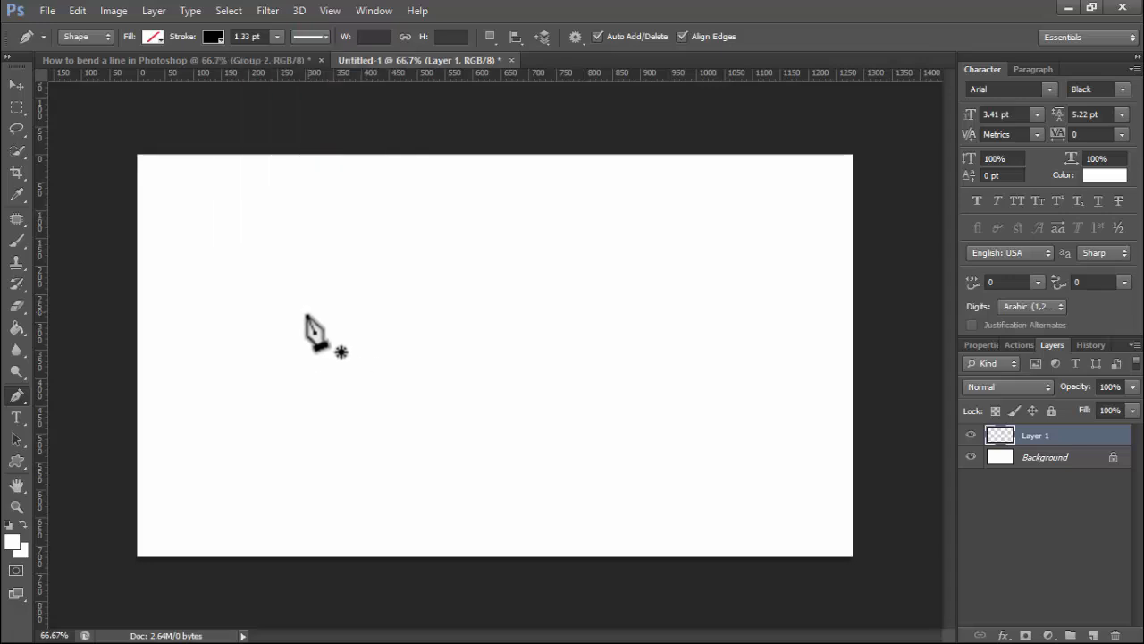
pyautogui.click(213, 308)
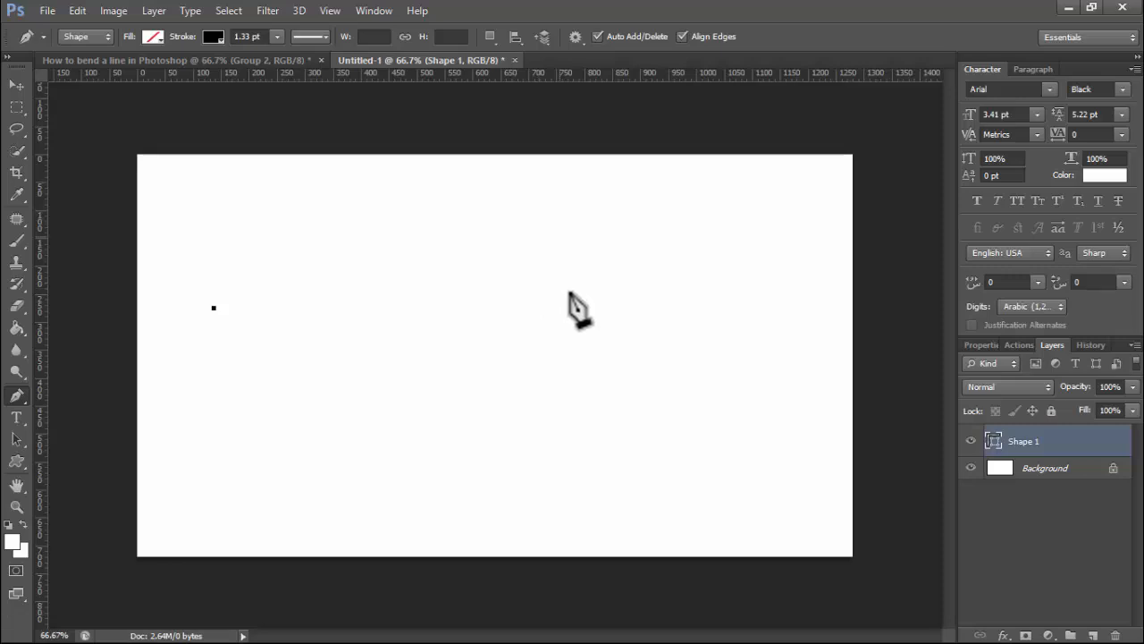
pyautogui.moveTo(562, 308); pyautogui.dragTo(718, 307)
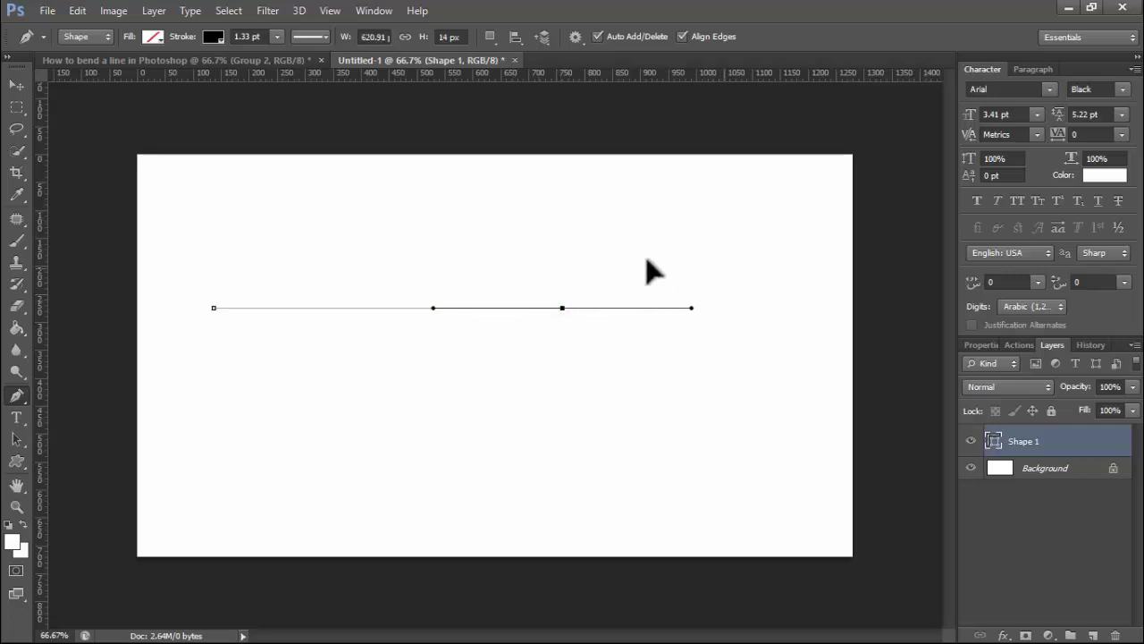
pyautogui.moveTo(647, 261); pyautogui.dragTo(648, 292)
pyautogui.moveTo(670, 236)
pyautogui.mouseDown()
pyautogui.moveTo(808, 71)
pyautogui.moveTo(755, 159)
pyautogui.moveTo(777, 75)
pyautogui.moveTo(779, 108)
pyautogui.mouseUp()
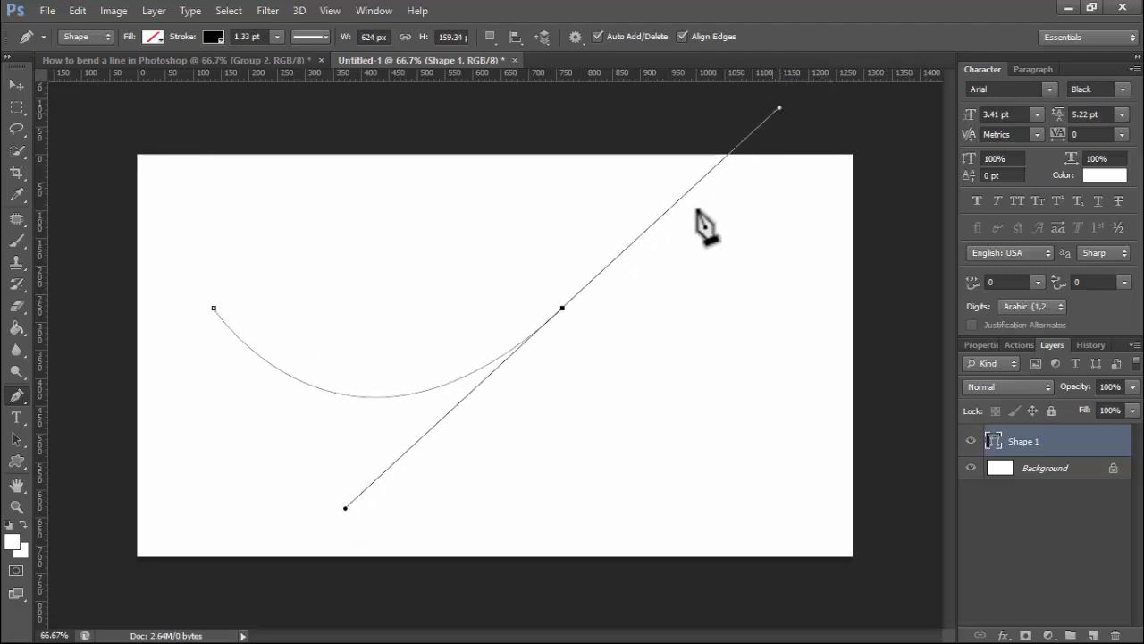
pyautogui.keyDown('alt'); pyautogui.click(563, 309); pyautogui.keyUp('alt')
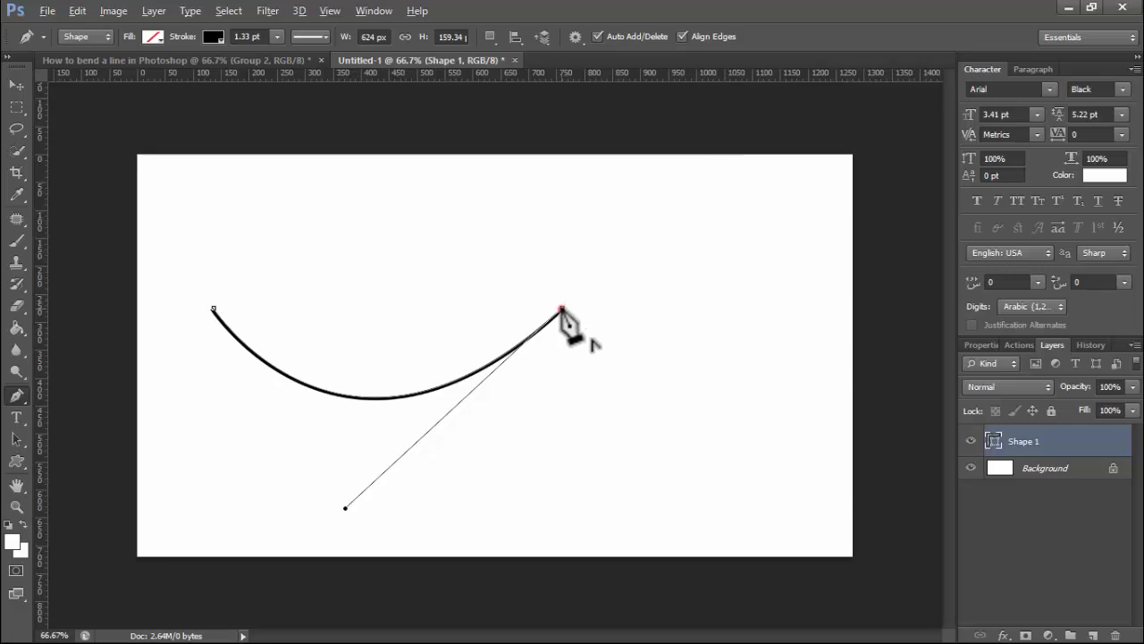
pyautogui.moveTo(750, 357); pyautogui.dragTo(843, 558)
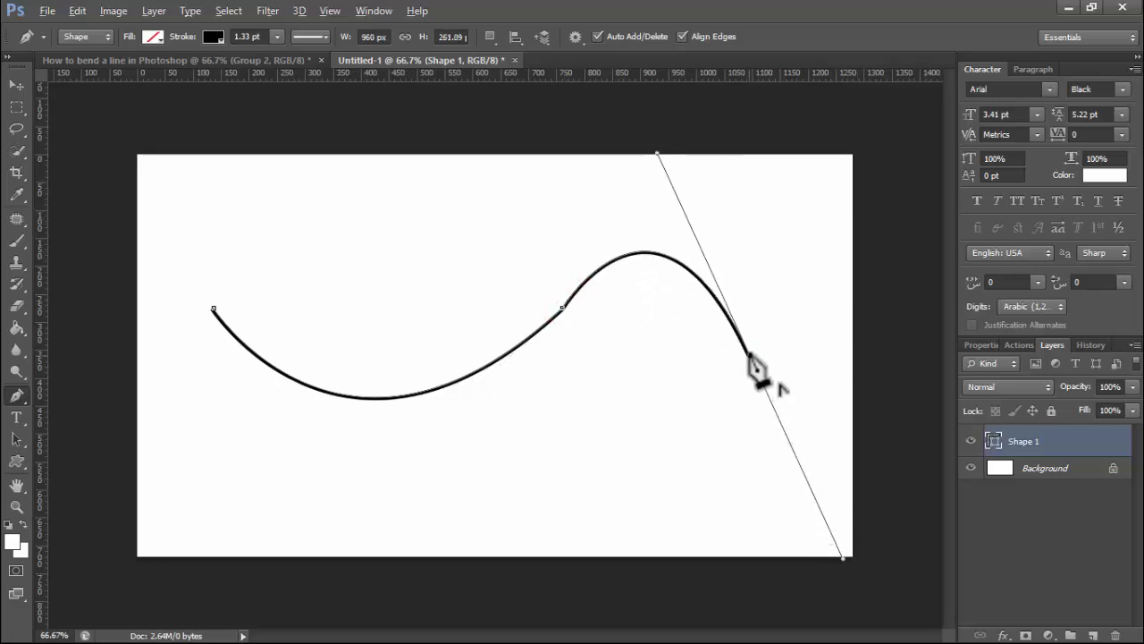
pyautogui.keyDown('alt'); pyautogui.click(750, 356); pyautogui.keyUp('alt')
# - Nudge the curve right, then add anchors that flatten the left dip and sharpen the right arch
pyautogui.click(16, 82)
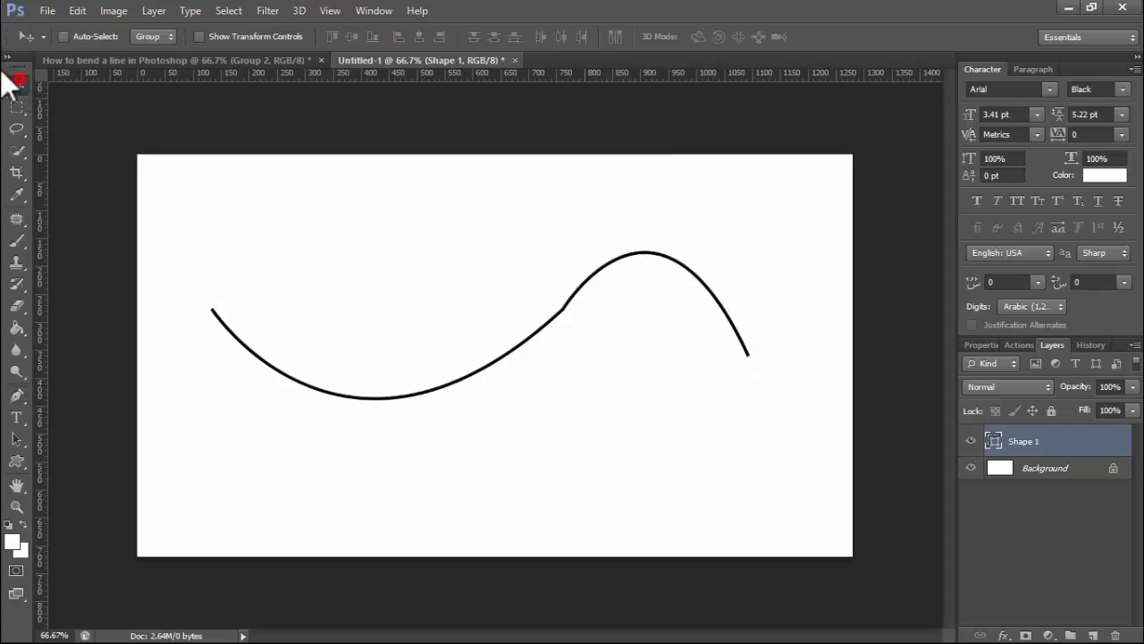
pyautogui.moveTo(505, 352); pyautogui.dragTo(514, 354)
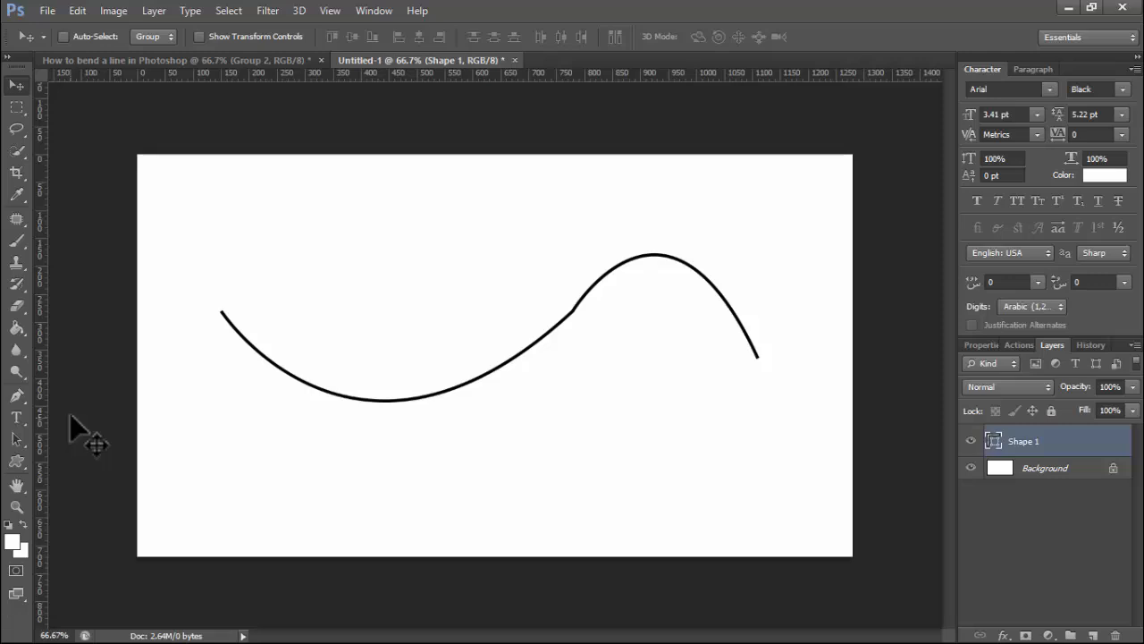
pyautogui.click(17, 396)
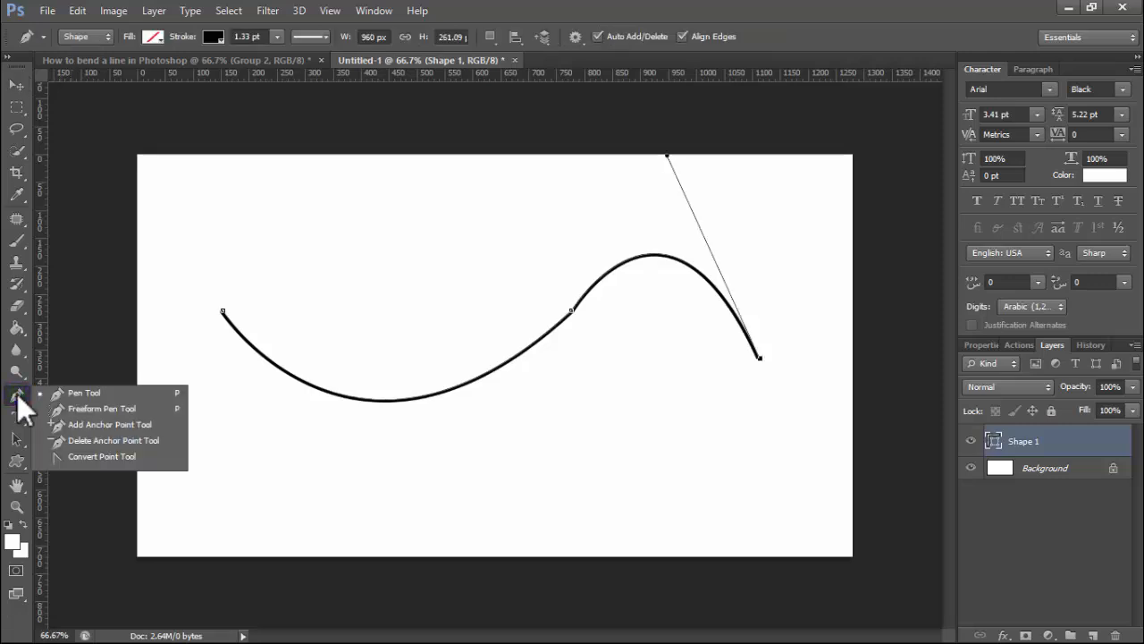
pyautogui.click(111, 426)
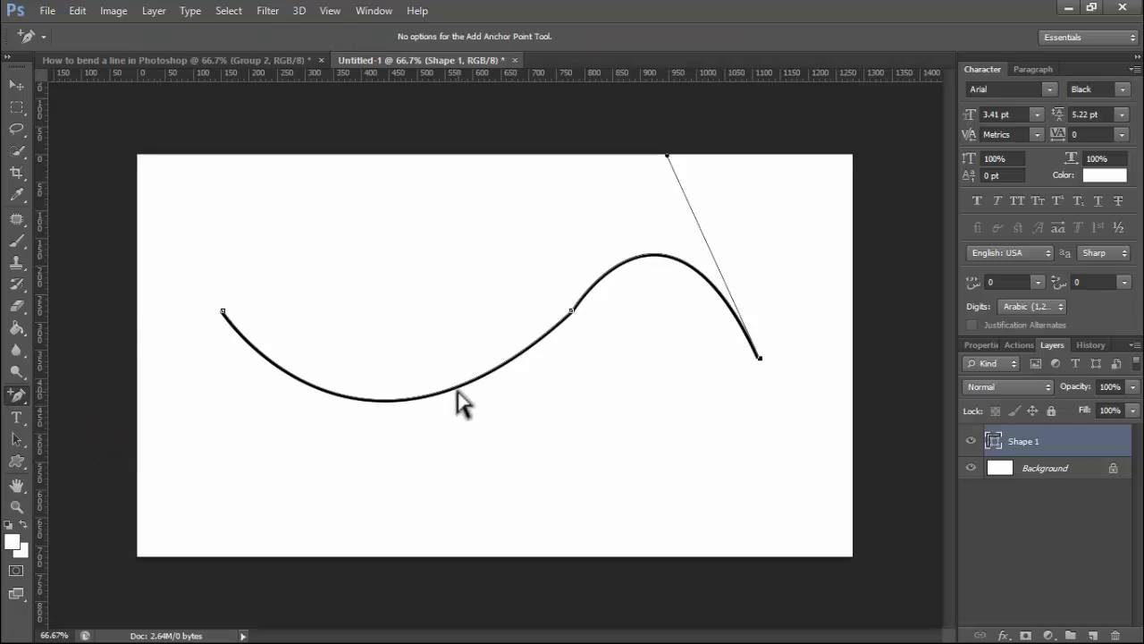
pyautogui.click(418, 399)
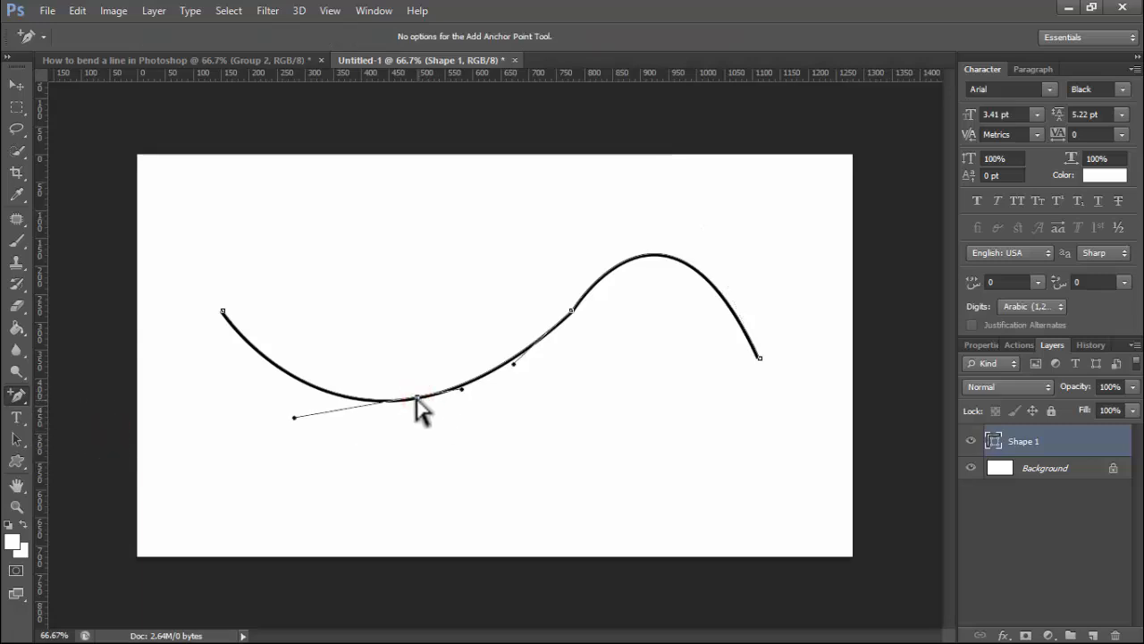
pyautogui.moveTo(418, 399); pyautogui.dragTo(397, 312)
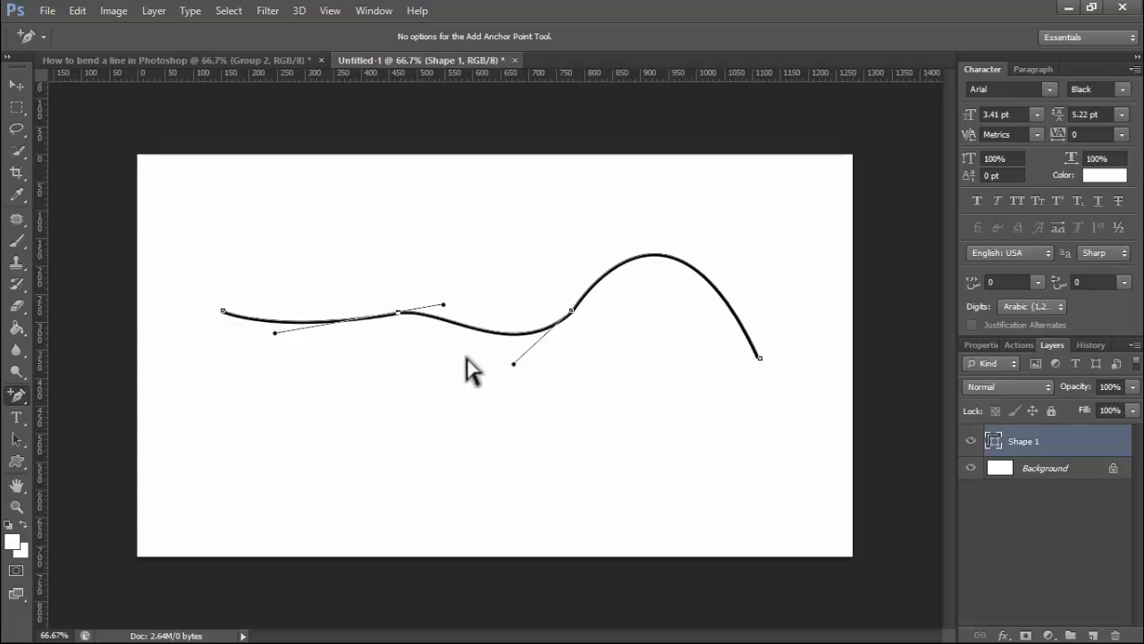
pyautogui.click(605, 278)
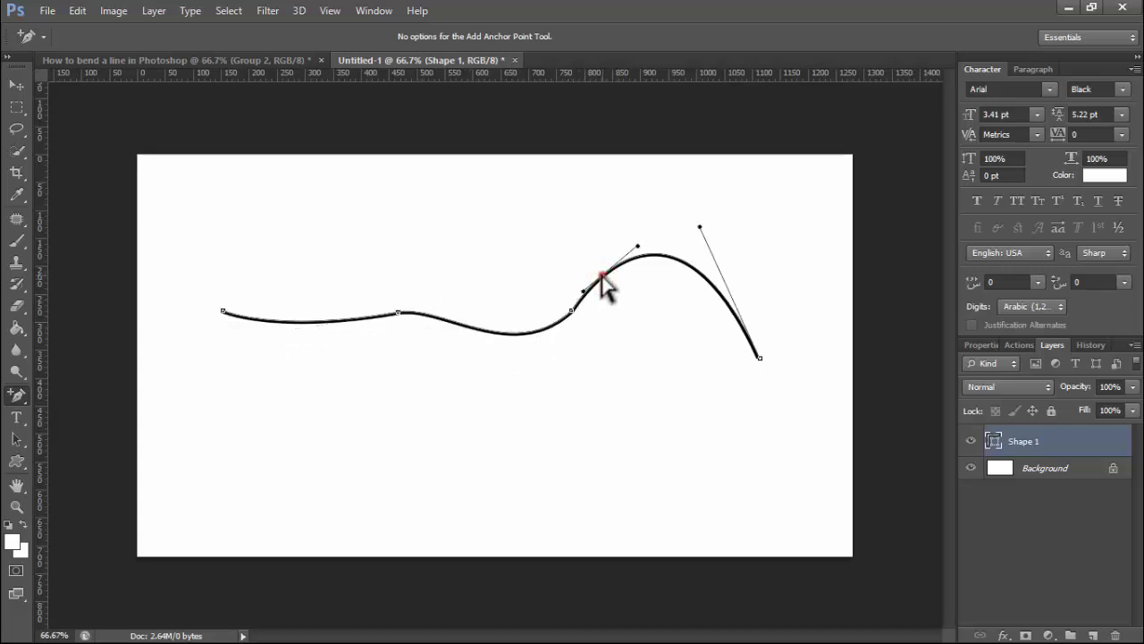
pyautogui.moveTo(603, 278); pyautogui.dragTo(652, 286)
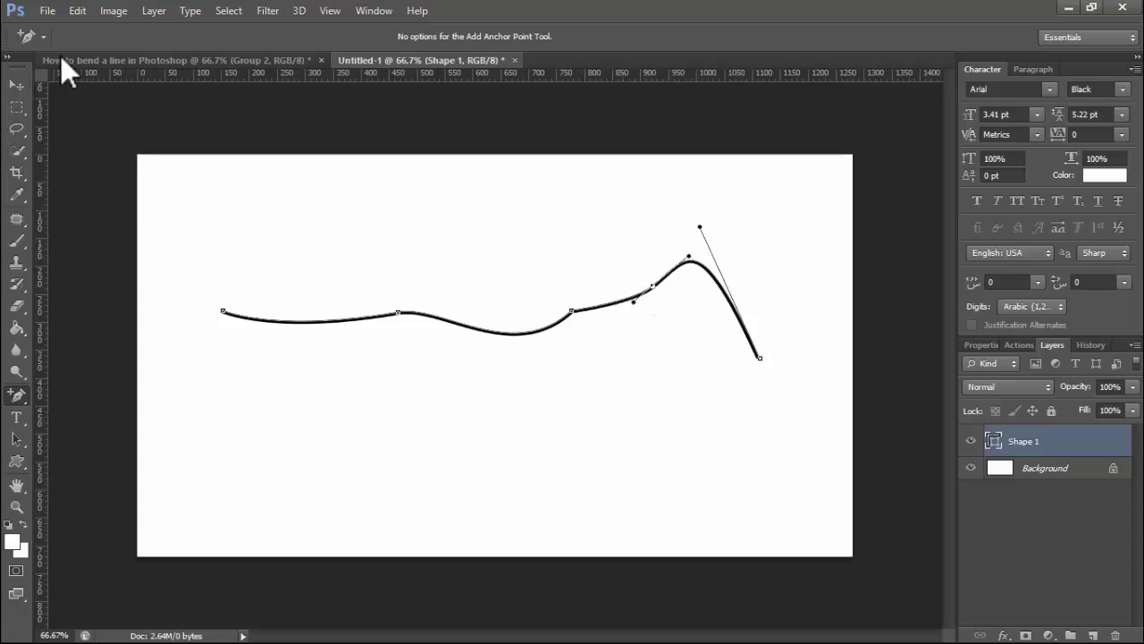
pyautogui.click(17, 84)
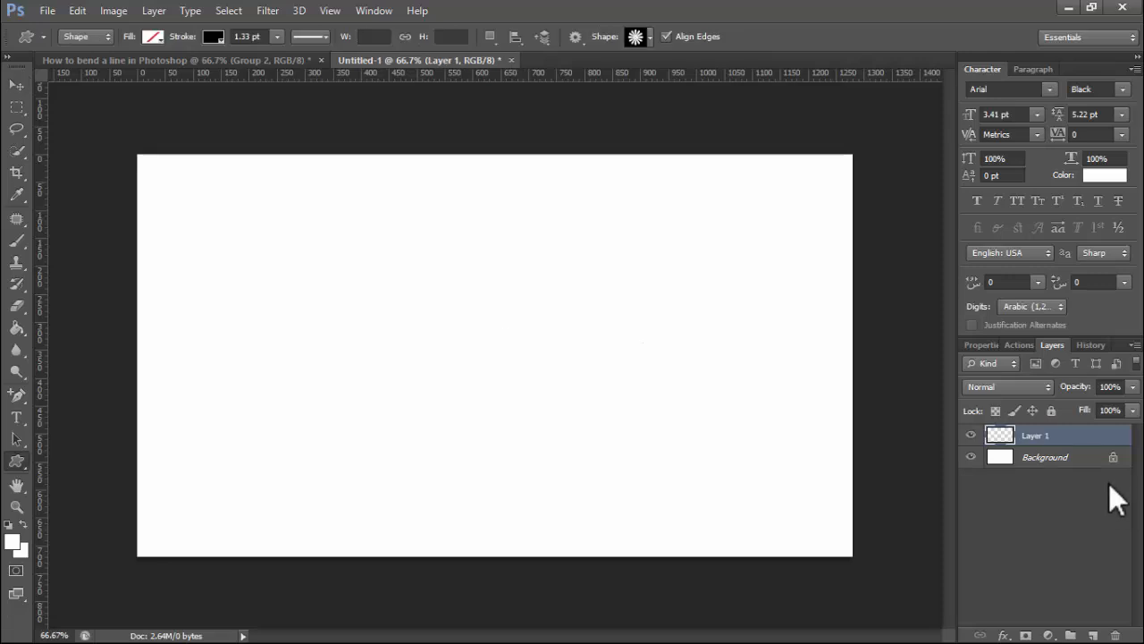
# - Switch to the Custom Shape Tool and choose the flower preset shape
pyautogui.rightClick(16, 461)
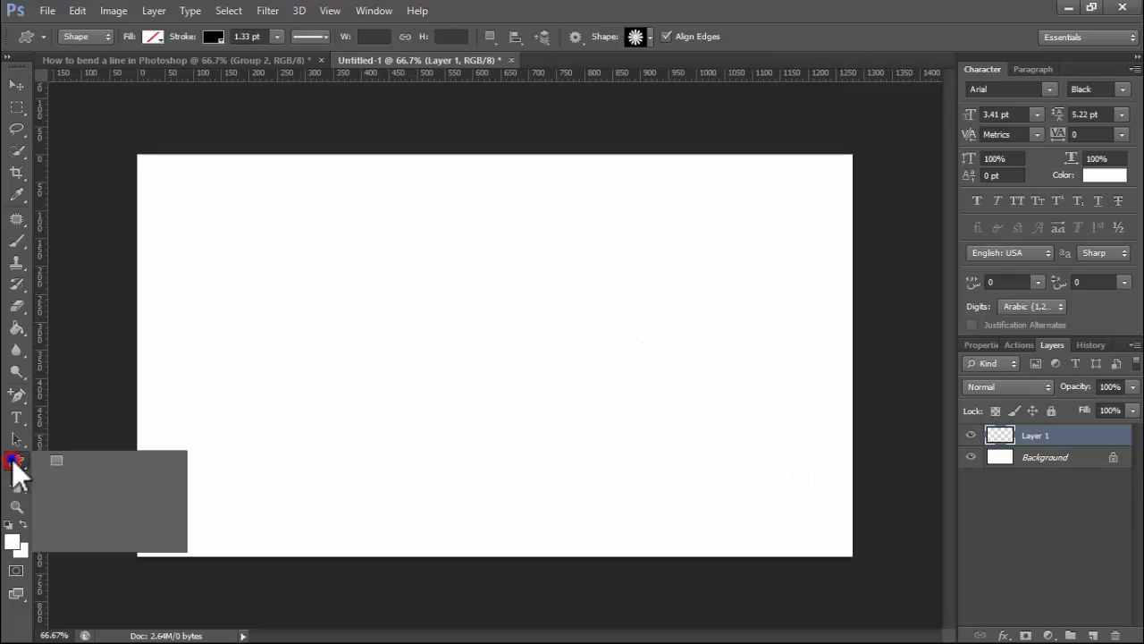
pyautogui.click(73, 533)
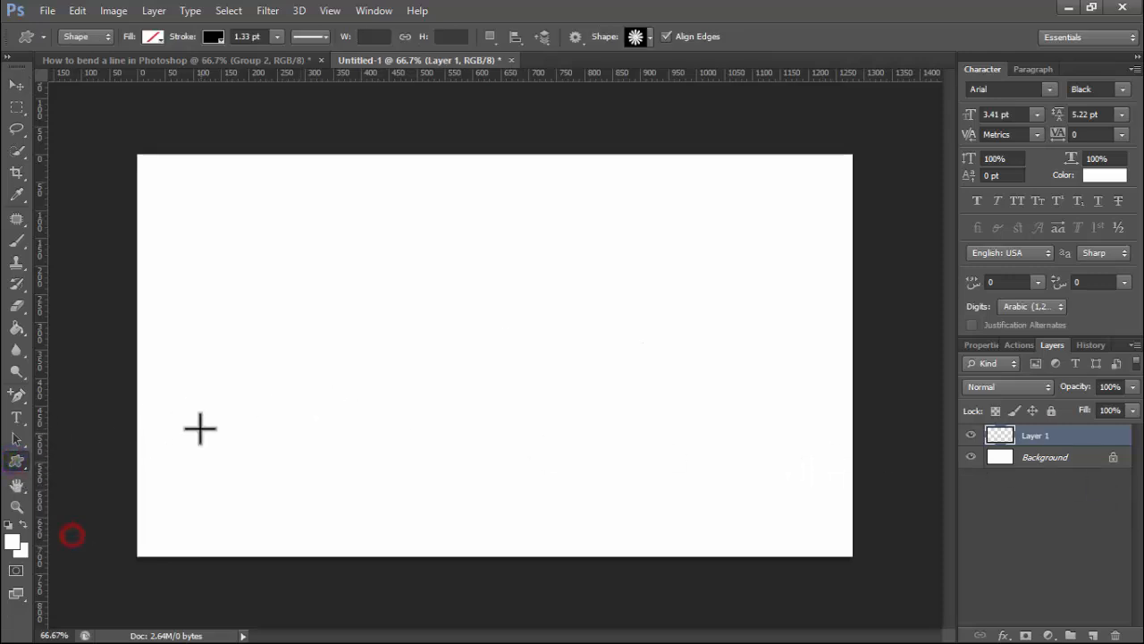
pyautogui.click(649, 37)
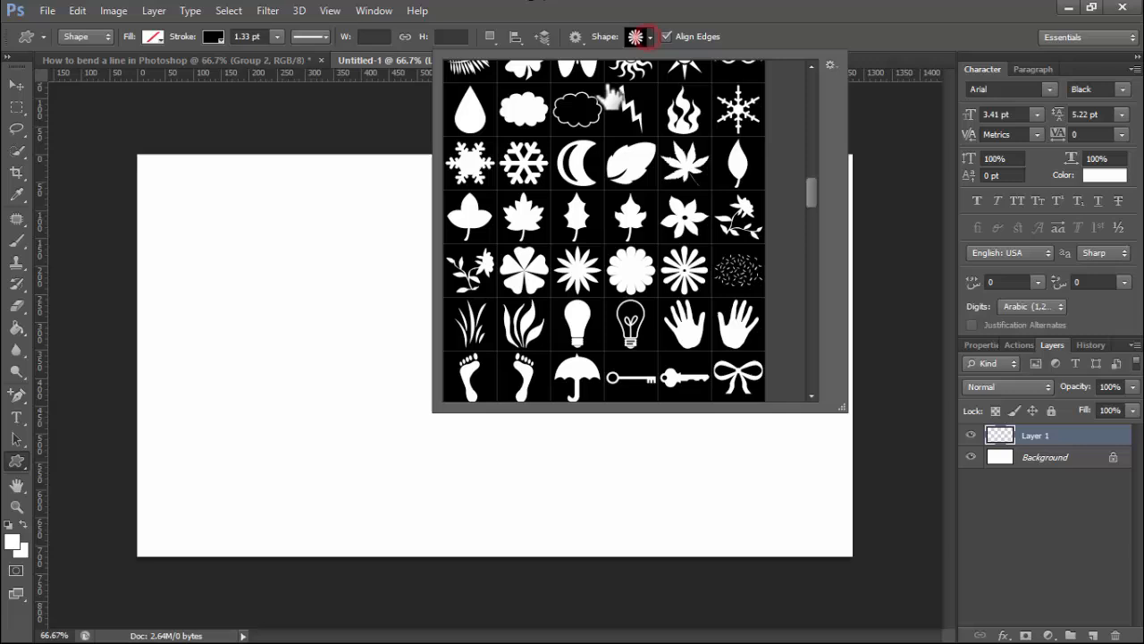
pyautogui.click(687, 272)
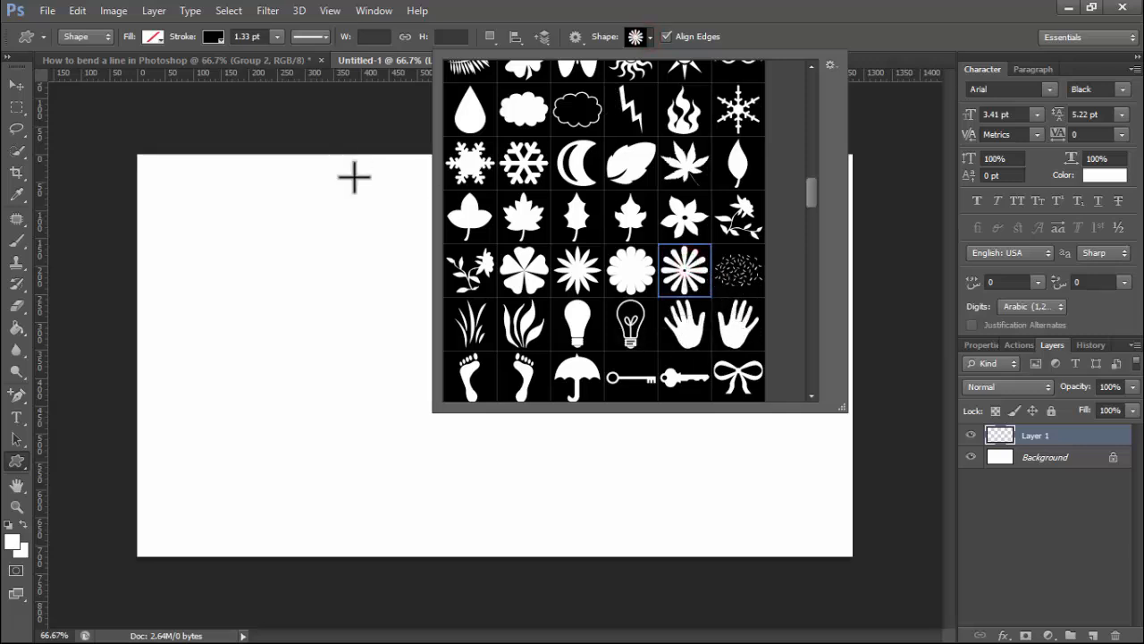
# - Give the shape no fill and a solid black 1.33 pt stroke
pyautogui.click(150, 37)
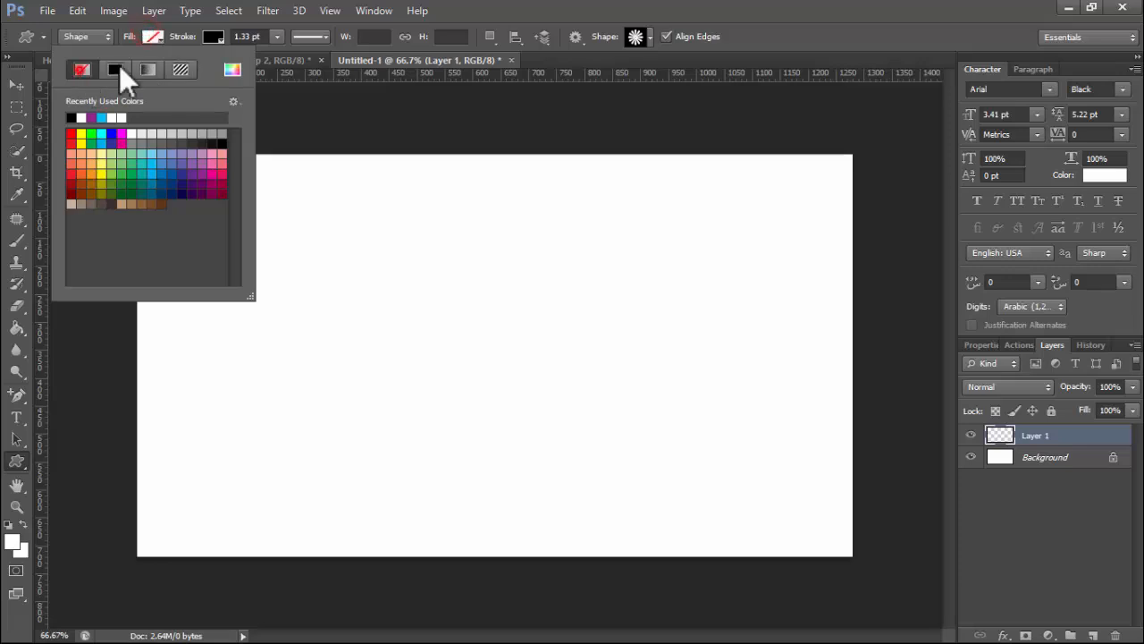
pyautogui.click(213, 37)
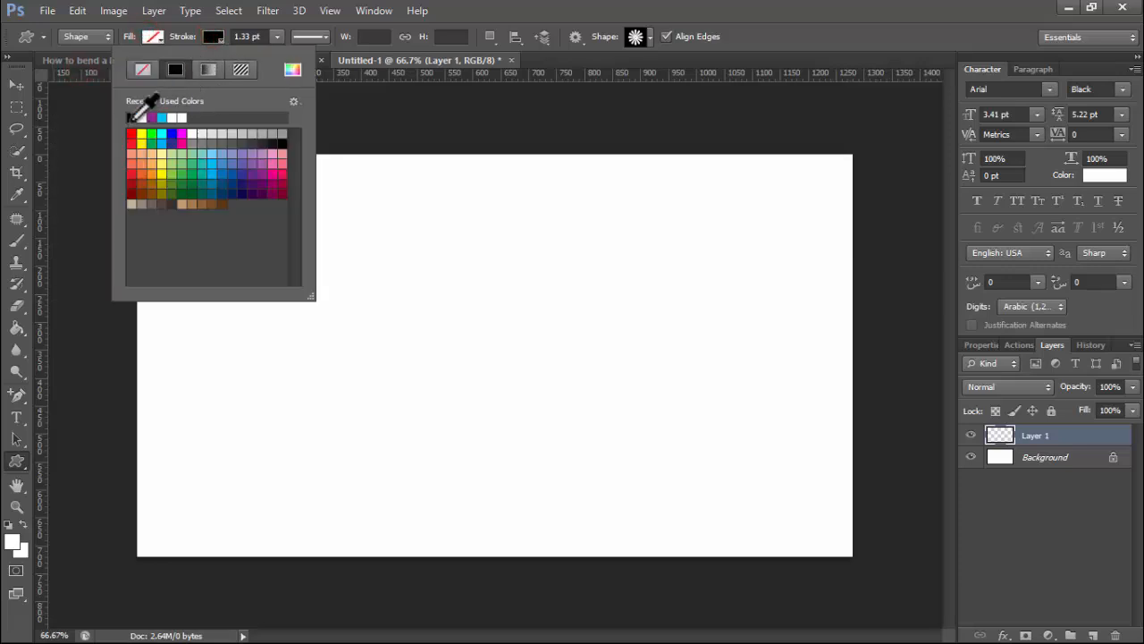
pyautogui.click(279, 36)
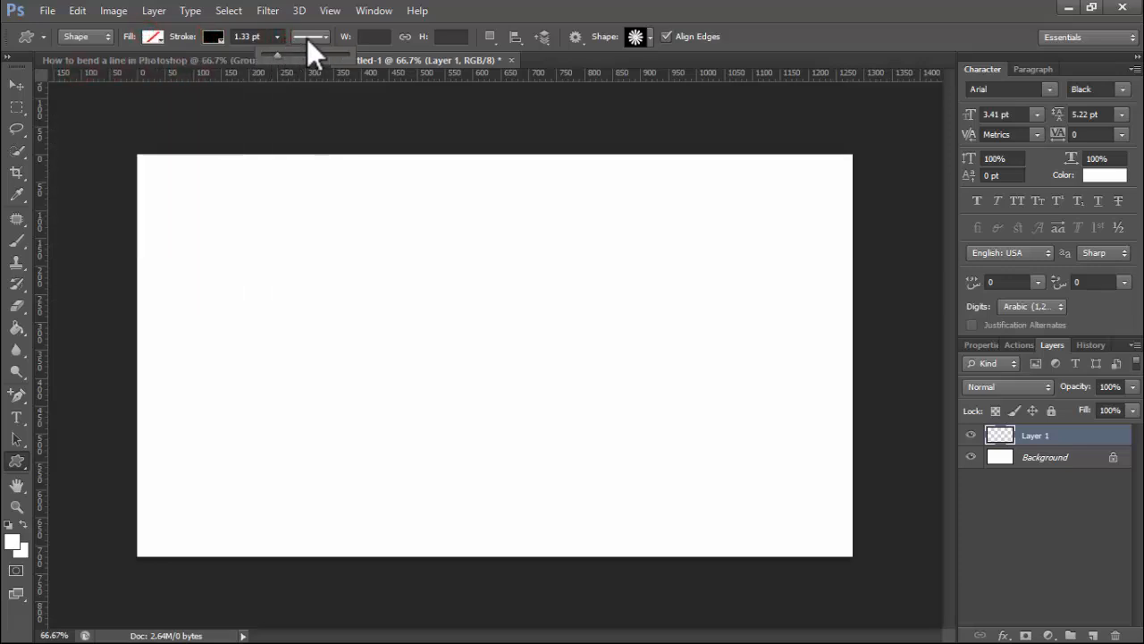
pyautogui.click(307, 37)
pyautogui.click(309, 85)
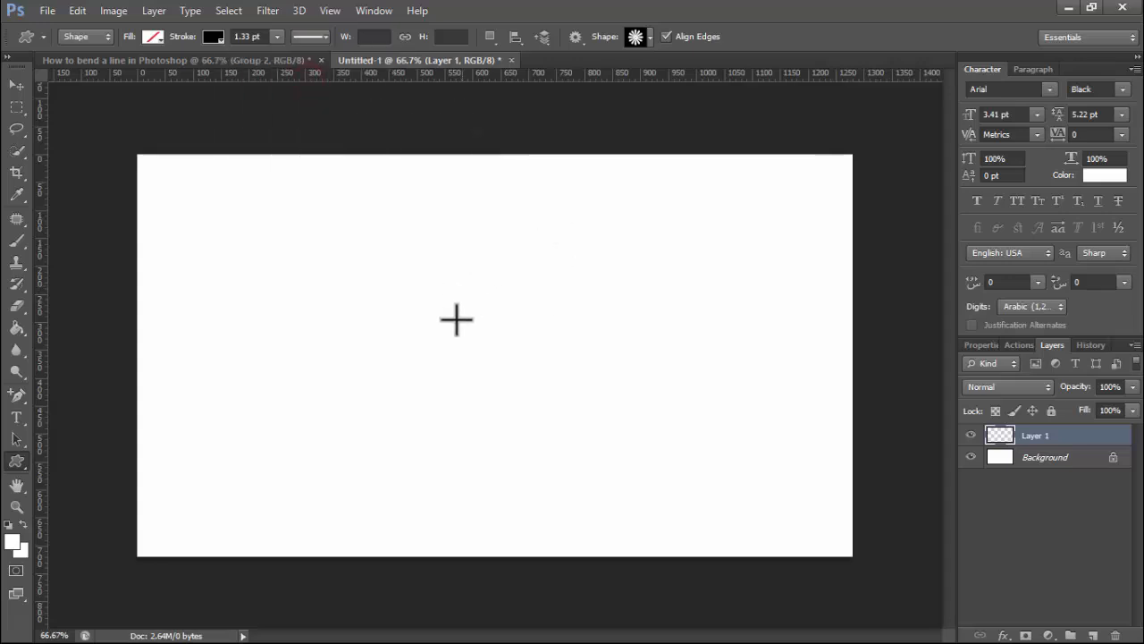
# - Redraw the stretched flower with even proportions and move it to the canvas centre
pyautogui.moveTo(297, 268)
pyautogui.mouseDown()
pyautogui.moveTo(493, 388)
pyautogui.moveTo(623, 450)
pyautogui.moveTo(656, 329)
pyautogui.moveTo(592, 401)
pyautogui.mouseUp()
pyautogui.hotkey('ctrl', 'z')
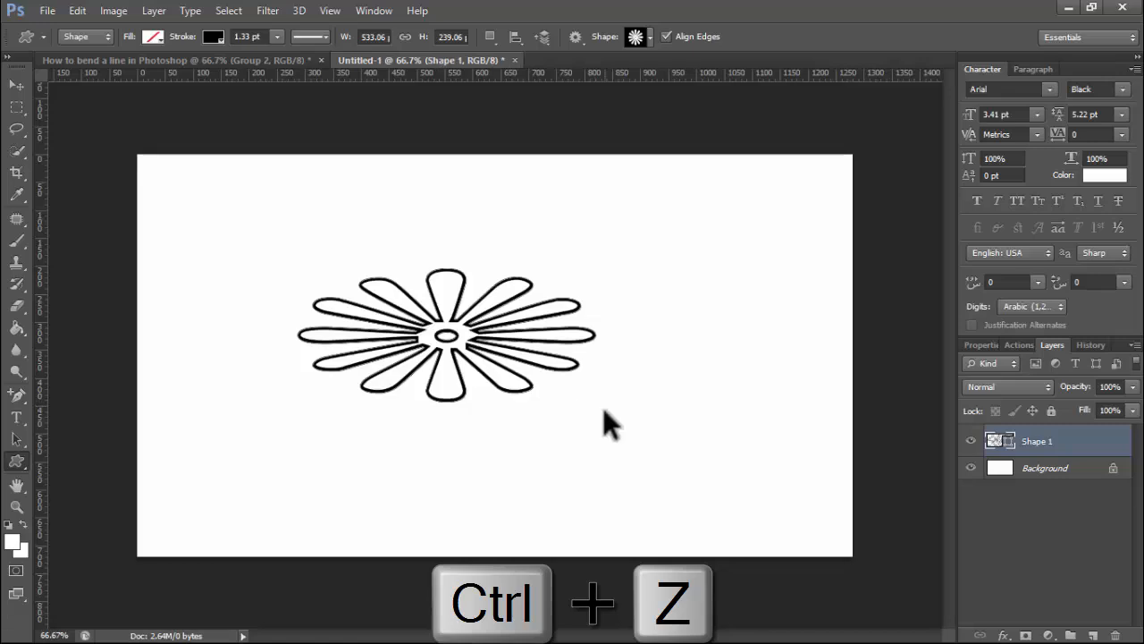
pyautogui.hotkey('ctrl', 'z')
pyautogui.moveTo(273, 240)
pyautogui.mouseDown()
pyautogui.moveTo(670, 439)
pyautogui.moveTo(827, 467)
pyautogui.mouseUp()
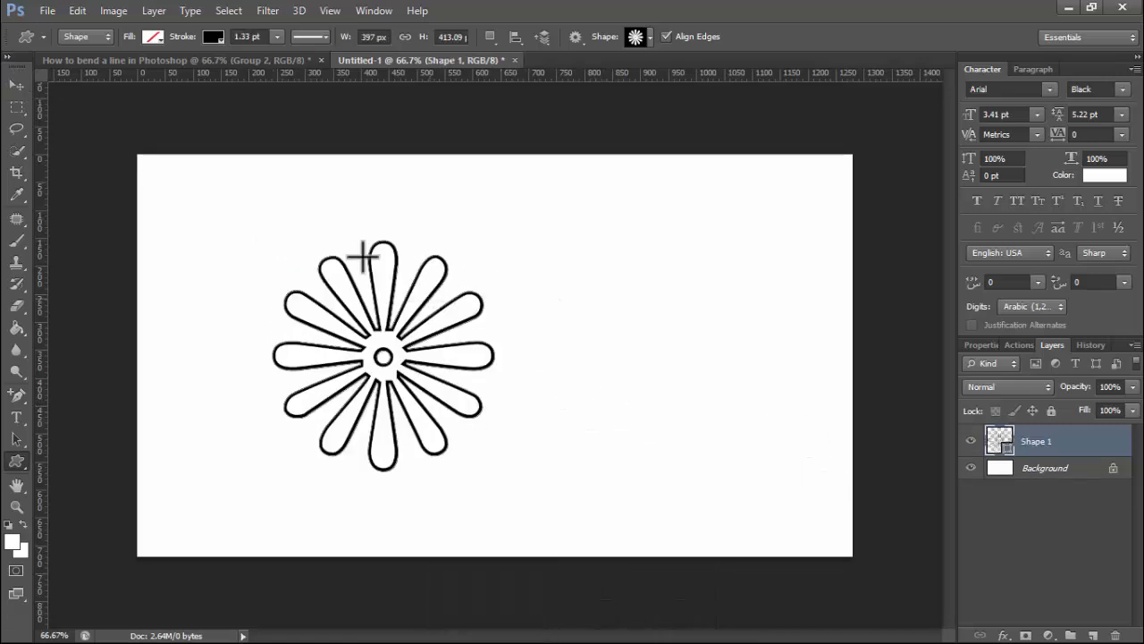
pyautogui.click(18, 85)
pyautogui.moveTo(503, 339); pyautogui.dragTo(546, 337)
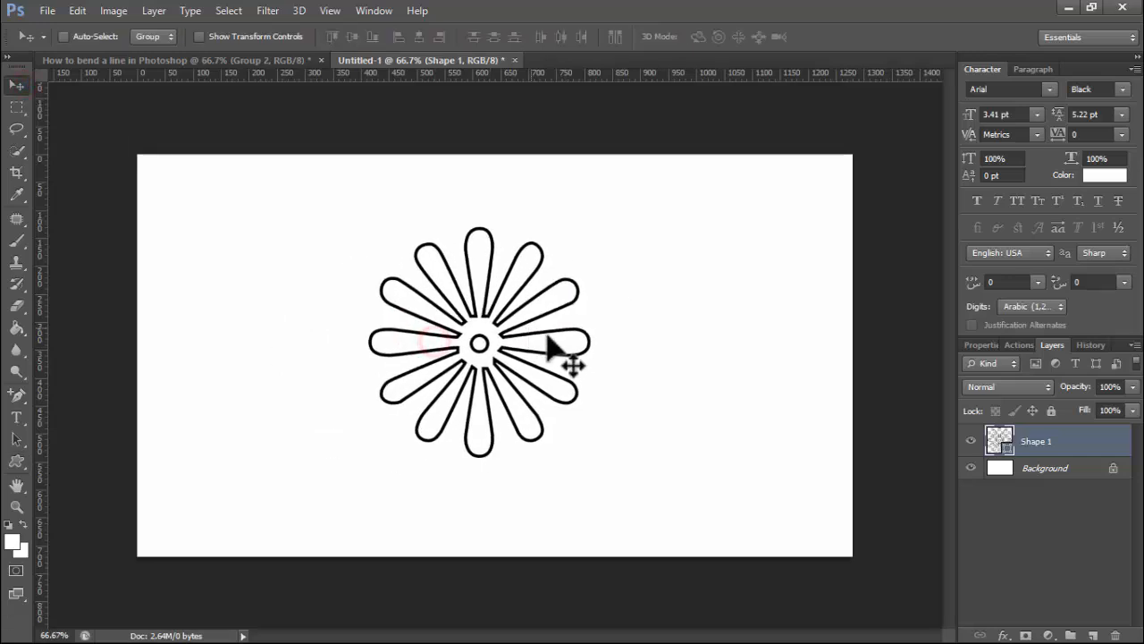
# - Zoom in on the top petal and draw a freehand black line from it with the Freeform Pen
pyautogui.click(15, 398)
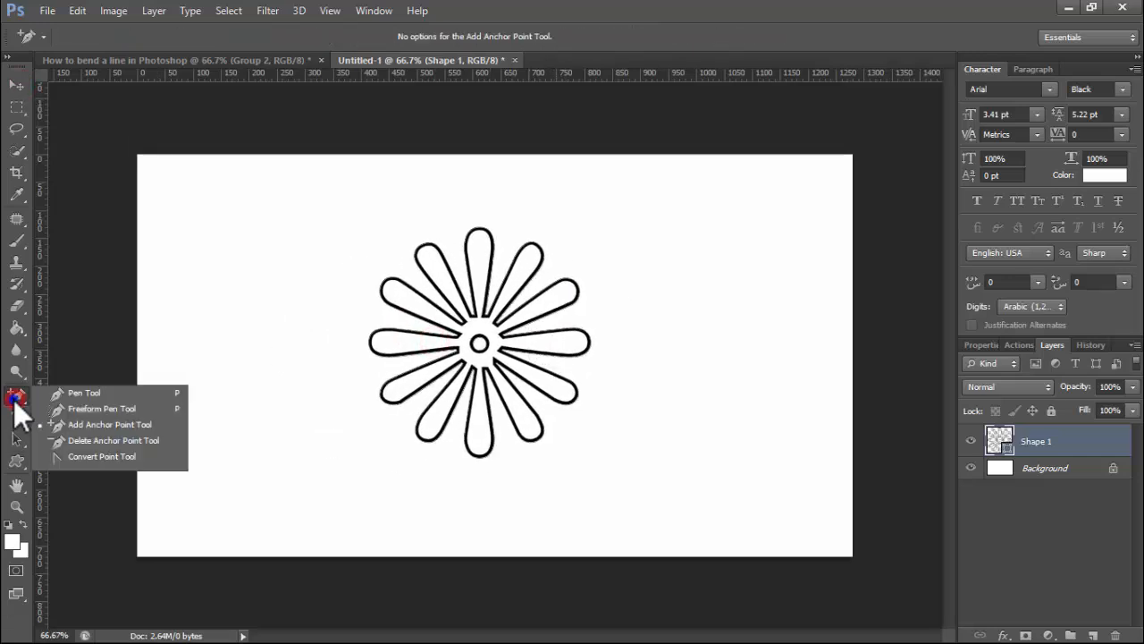
pyautogui.click(89, 408)
pyautogui.hotkey('ctrl', 'space')
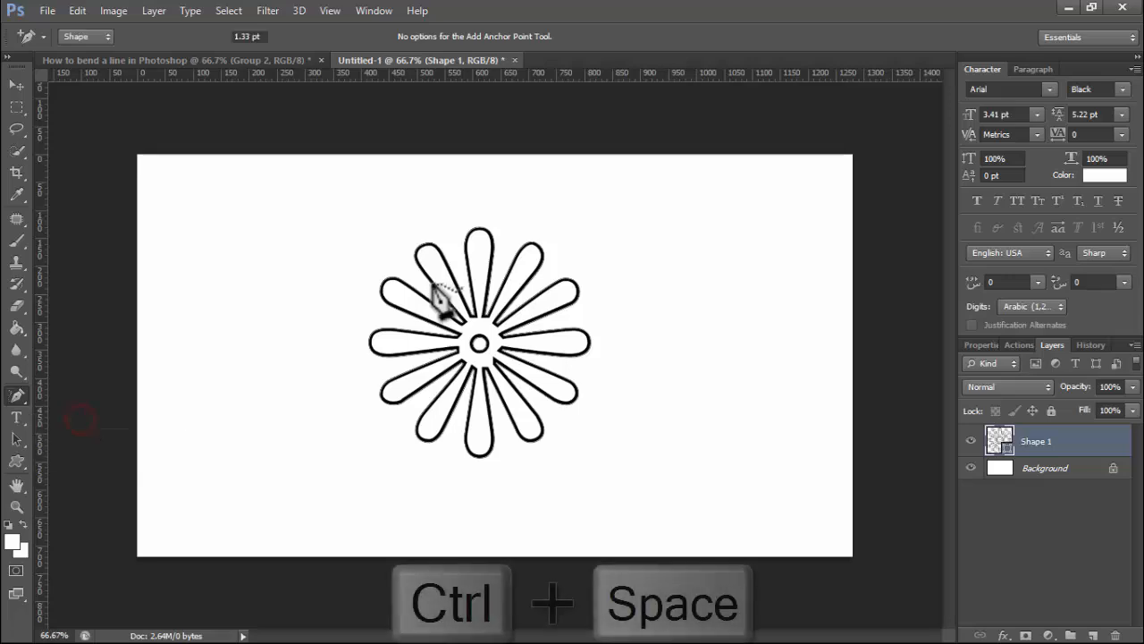
pyautogui.click(469, 230)
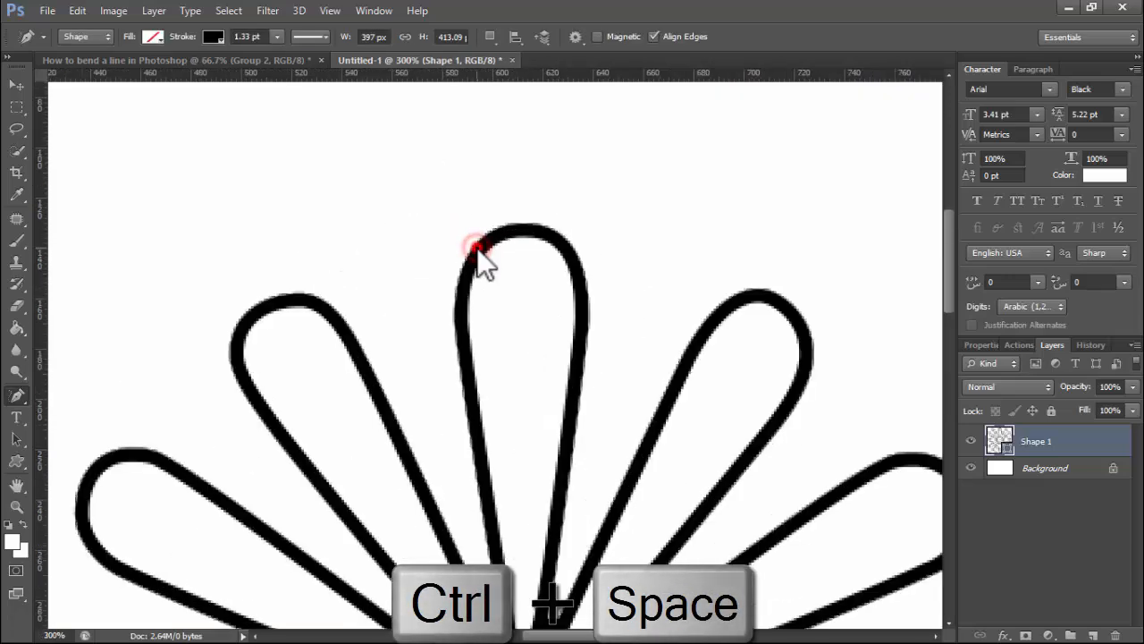
pyautogui.moveTo(514, 230)
pyautogui.mouseDown()
pyautogui.moveTo(618, 207)
pyautogui.moveTo(675, 243)
pyautogui.moveTo(668, 286)
pyautogui.moveTo(634, 300)
pyautogui.moveTo(535, 213)
pyautogui.moveTo(751, 168)
pyautogui.moveTo(776, 192)
pyautogui.mouseUp()
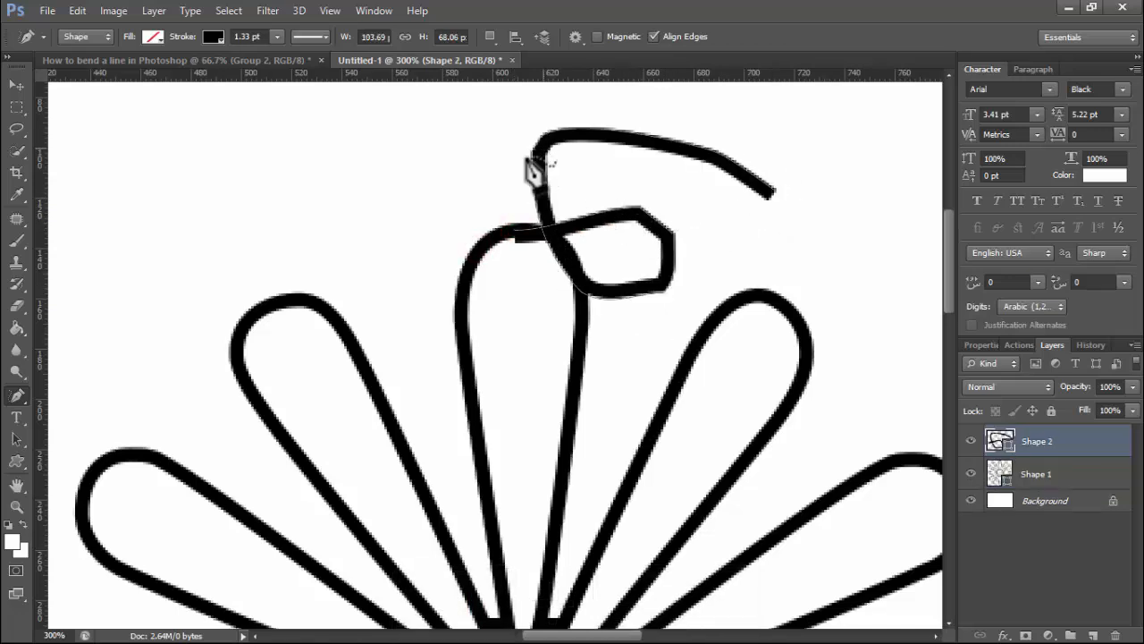
# - Add an anchor to the freehand line and drag it left to bend the stroke sharply
pyautogui.click(17, 397)
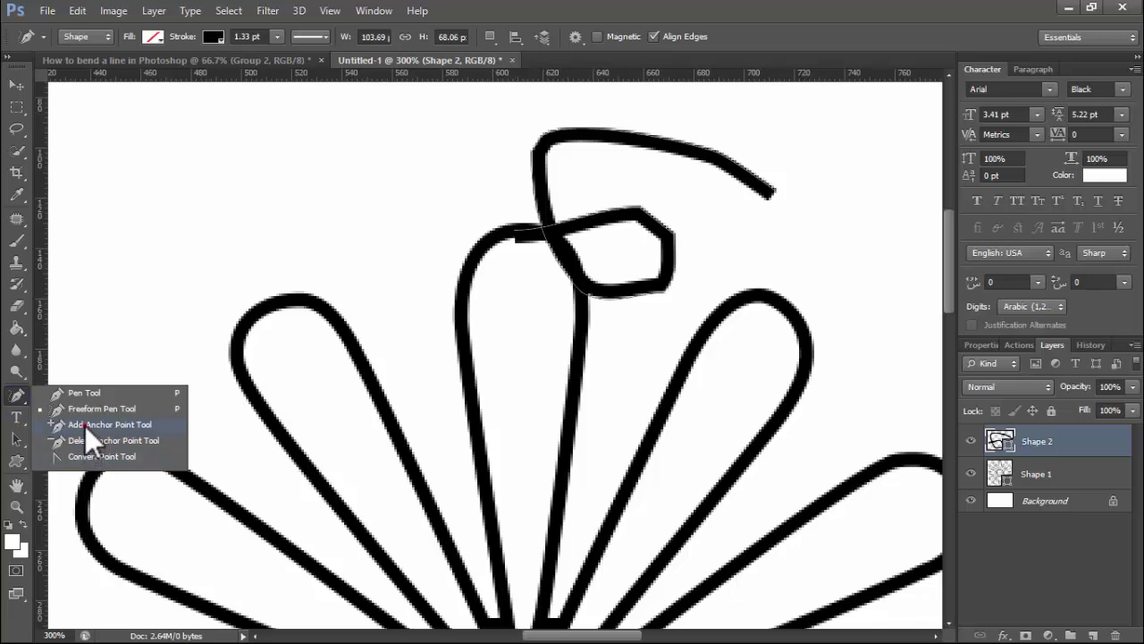
pyautogui.click(85, 425)
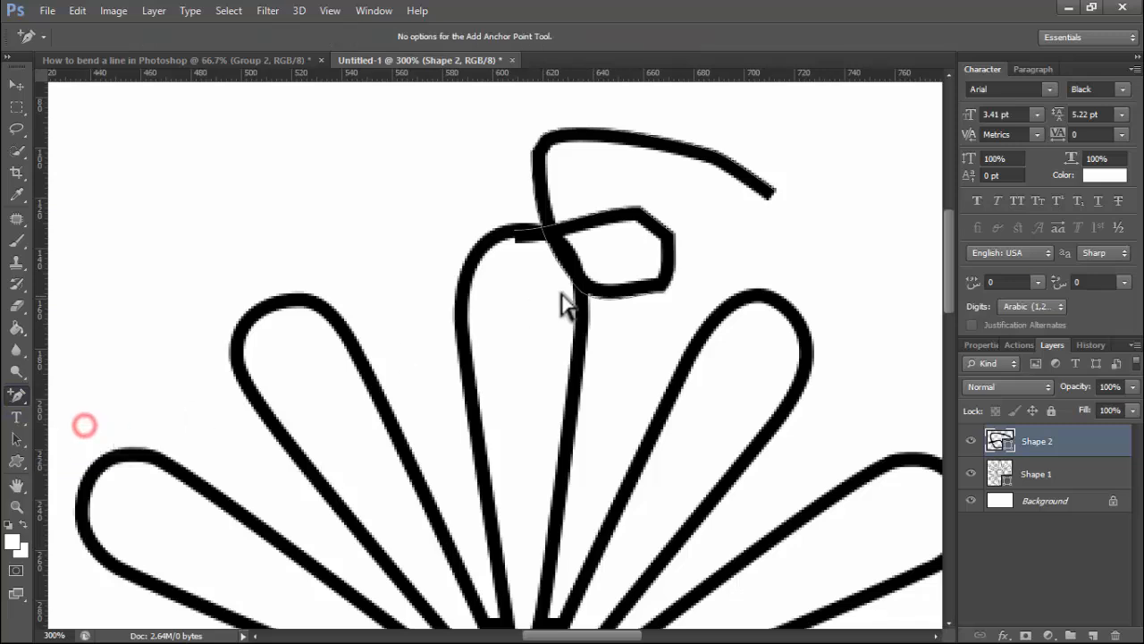
pyautogui.click(537, 181)
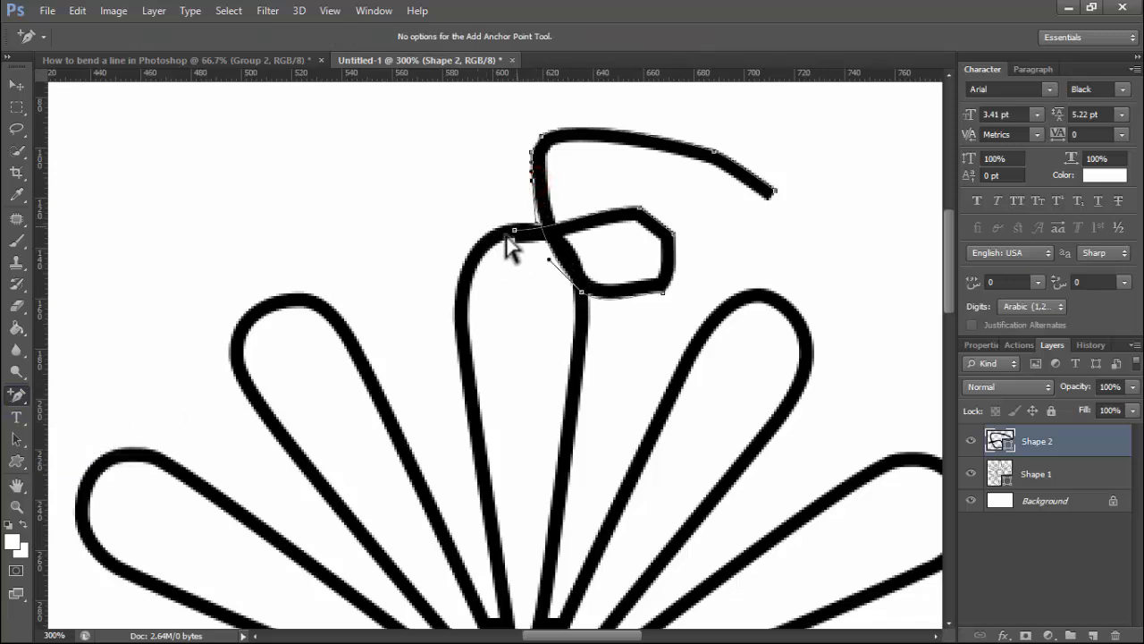
pyautogui.click(478, 254)
pyautogui.click(544, 182)
pyautogui.moveTo(533, 183)
pyautogui.mouseDown()
pyautogui.moveTo(485, 179)
pyautogui.moveTo(480, 207)
pyautogui.mouseUp()
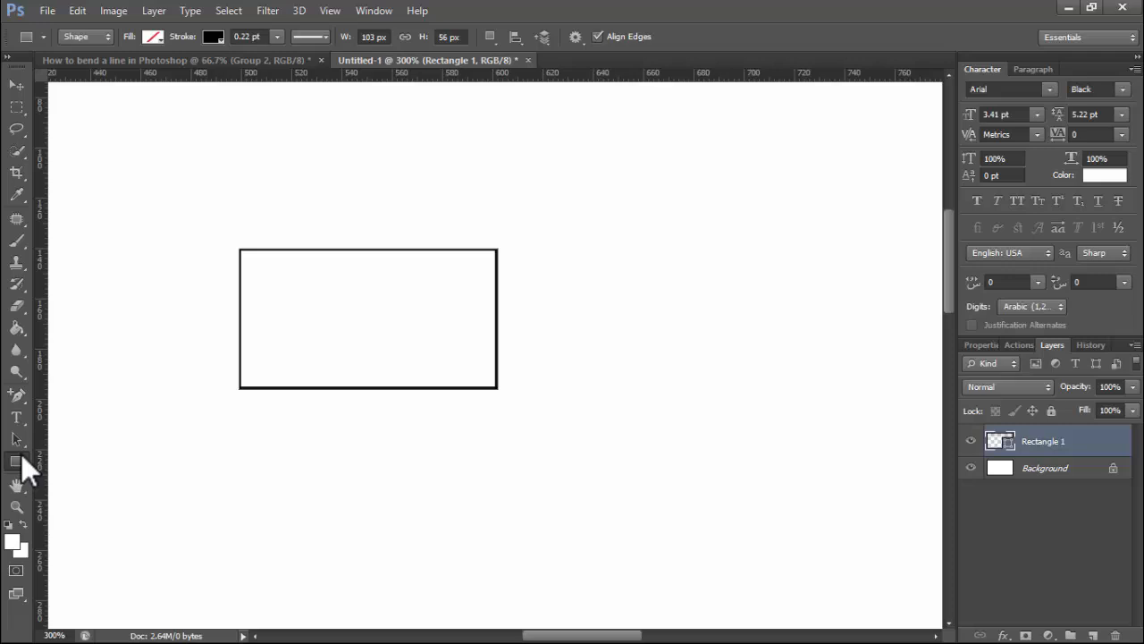
# - Draw a second rectangle to the right of the first
pyautogui.click(21, 454)
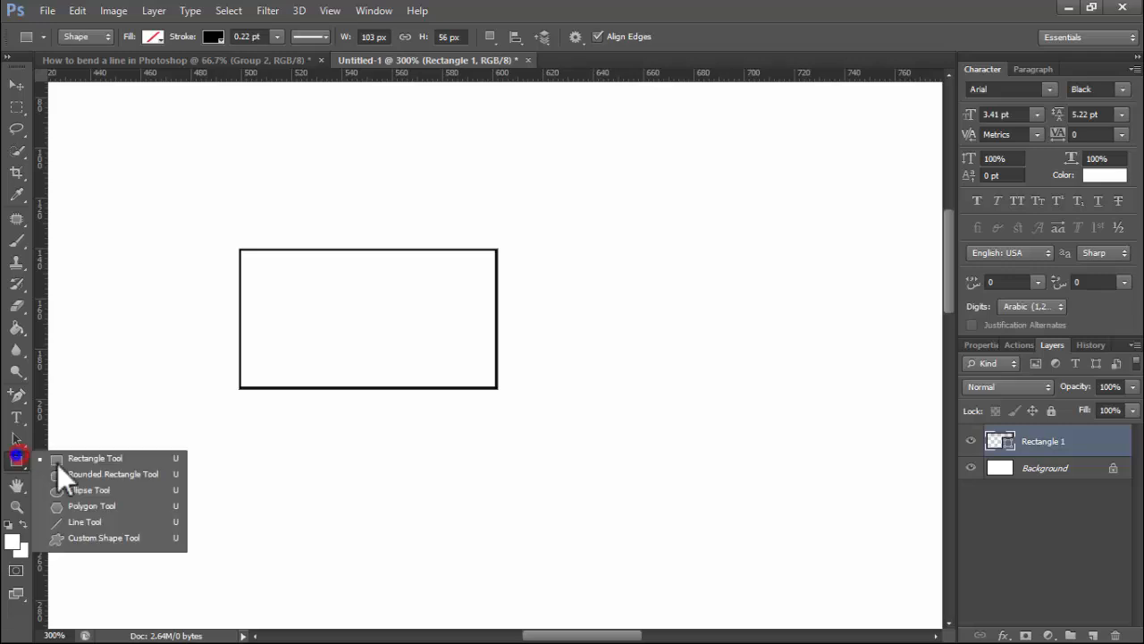
pyautogui.click(102, 457)
pyautogui.moveTo(605, 175)
pyautogui.mouseDown()
pyautogui.moveTo(837, 347)
pyautogui.moveTo(852, 341)
pyautogui.mouseUp()
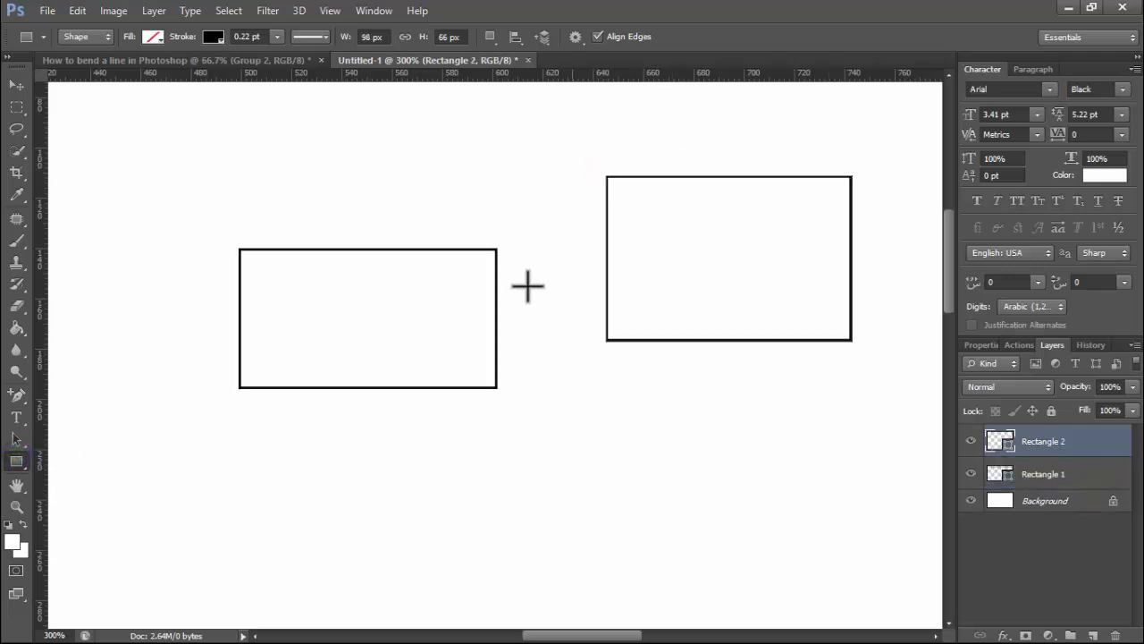
pyautogui.click(152, 36)
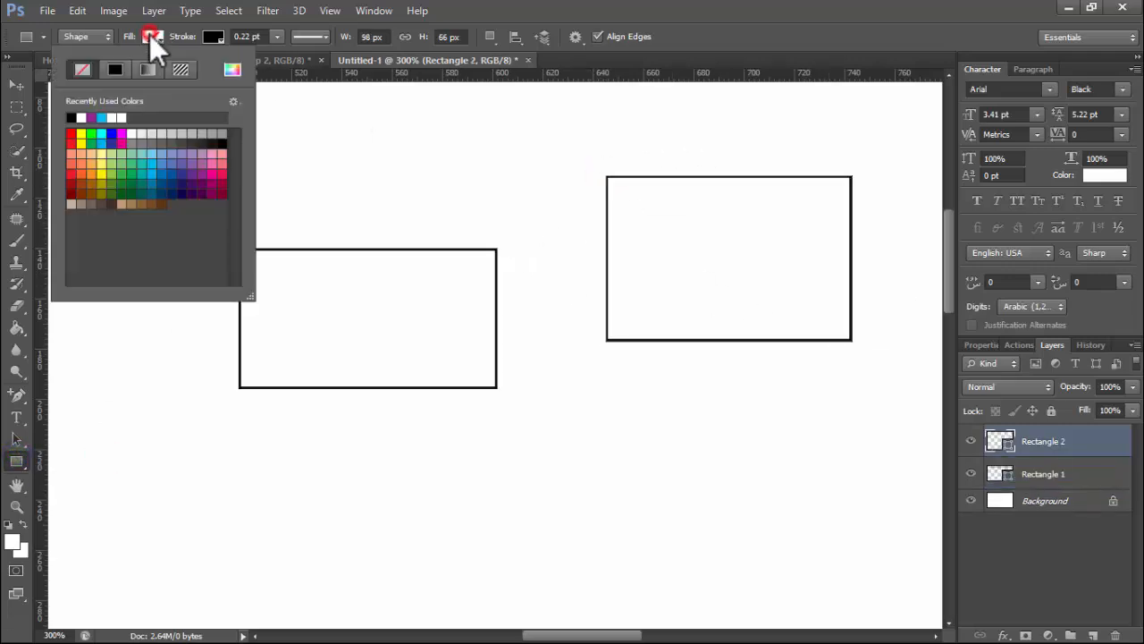
pyautogui.click(149, 34)
# - Add anchors to bend the left edge into an S-curve, mark the bottom edge and kink the top edge
pyautogui.click(14, 398)
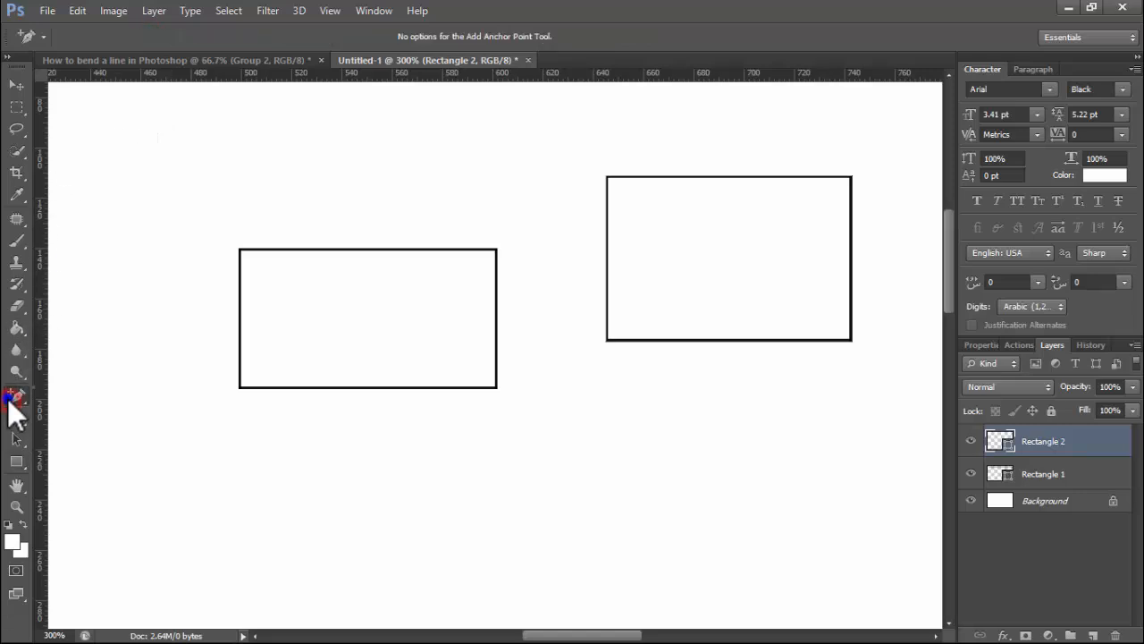
pyautogui.rightClick(16, 399)
pyautogui.click(81, 427)
pyautogui.moveTo(606, 207)
pyautogui.mouseDown()
pyautogui.moveTo(559, 206)
pyautogui.moveTo(593, 217)
pyautogui.mouseUp()
pyautogui.moveTo(606, 174); pyautogui.dragTo(565, 160)
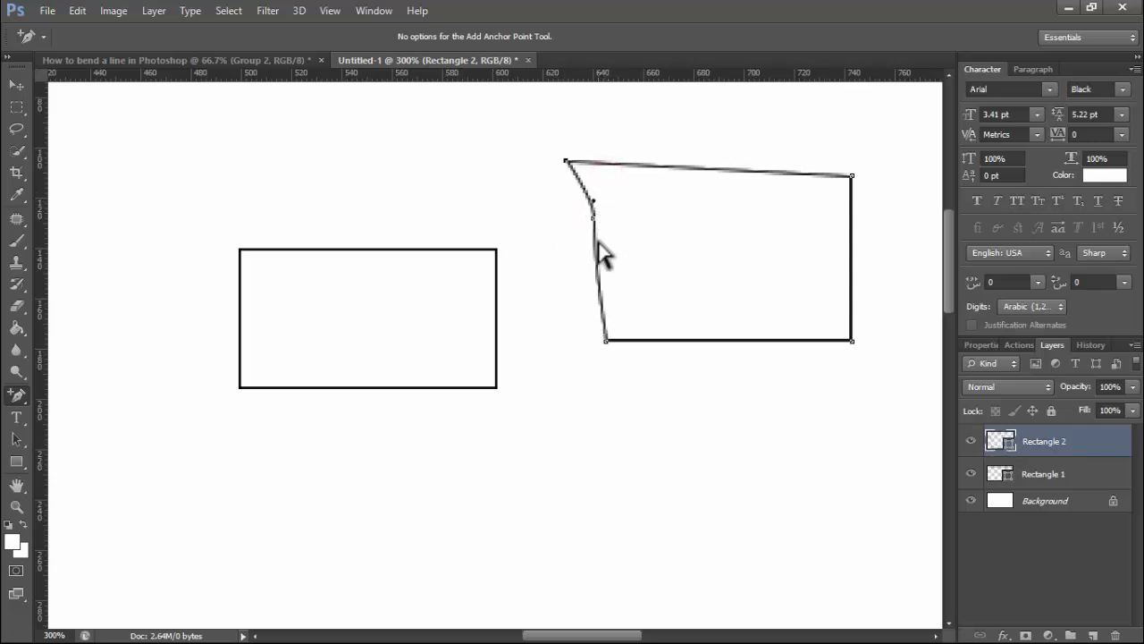
pyautogui.moveTo(595, 258); pyautogui.dragTo(556, 264)
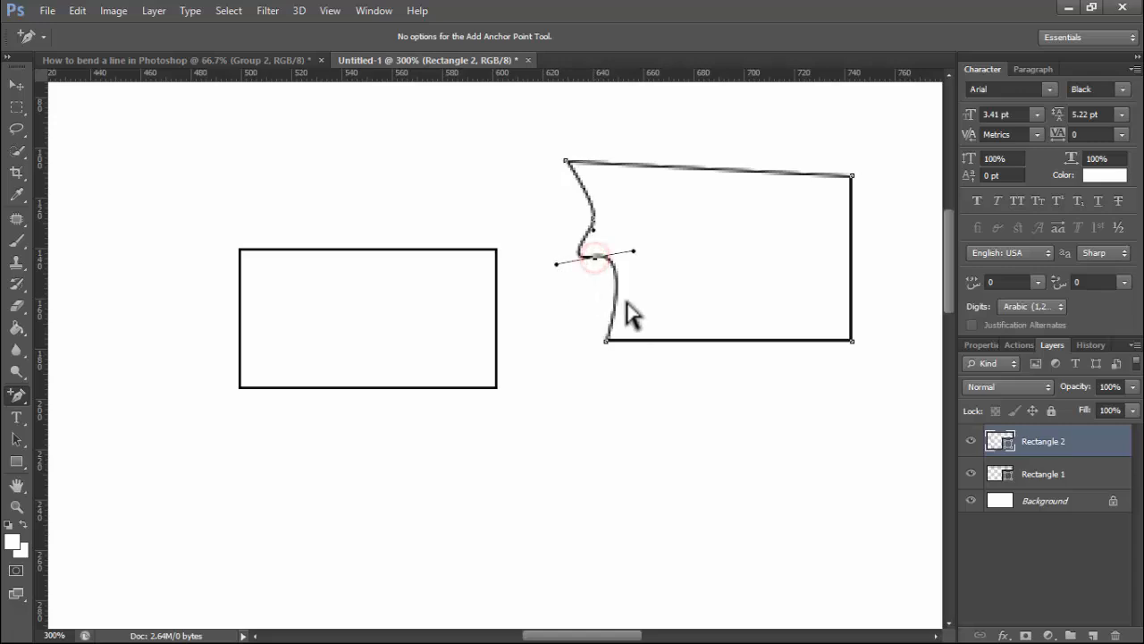
pyautogui.click(684, 340)
pyautogui.moveTo(749, 167); pyautogui.dragTo(742, 198)
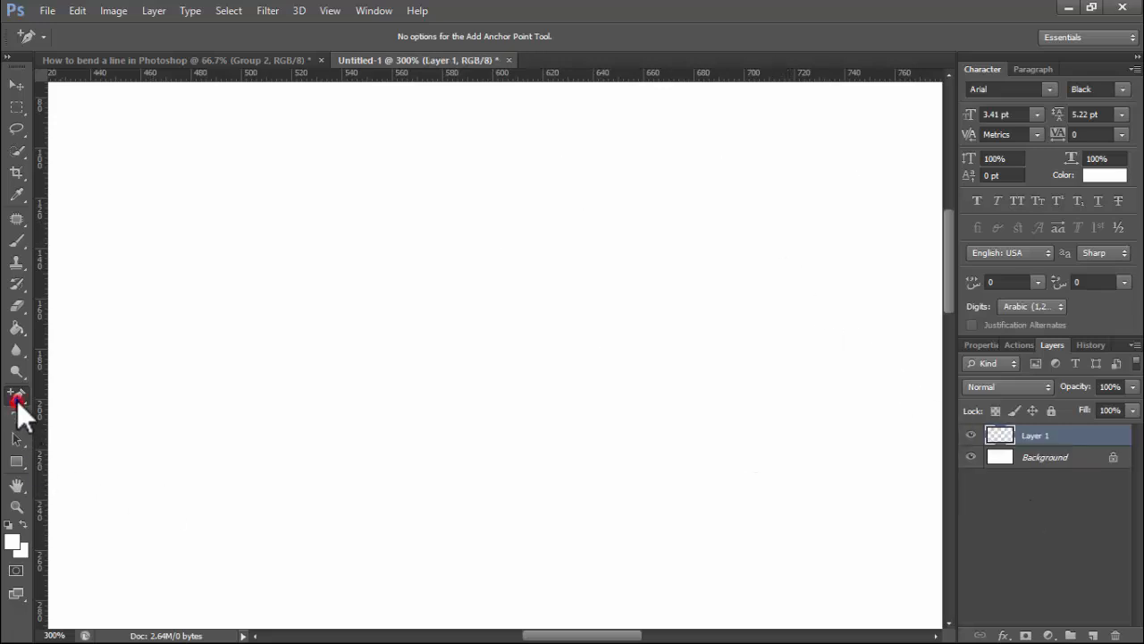
pyautogui.click(17, 401)
# - Set the Pen Tool to draw shapes with no fill and a black stroke
pyautogui.click(91, 393)
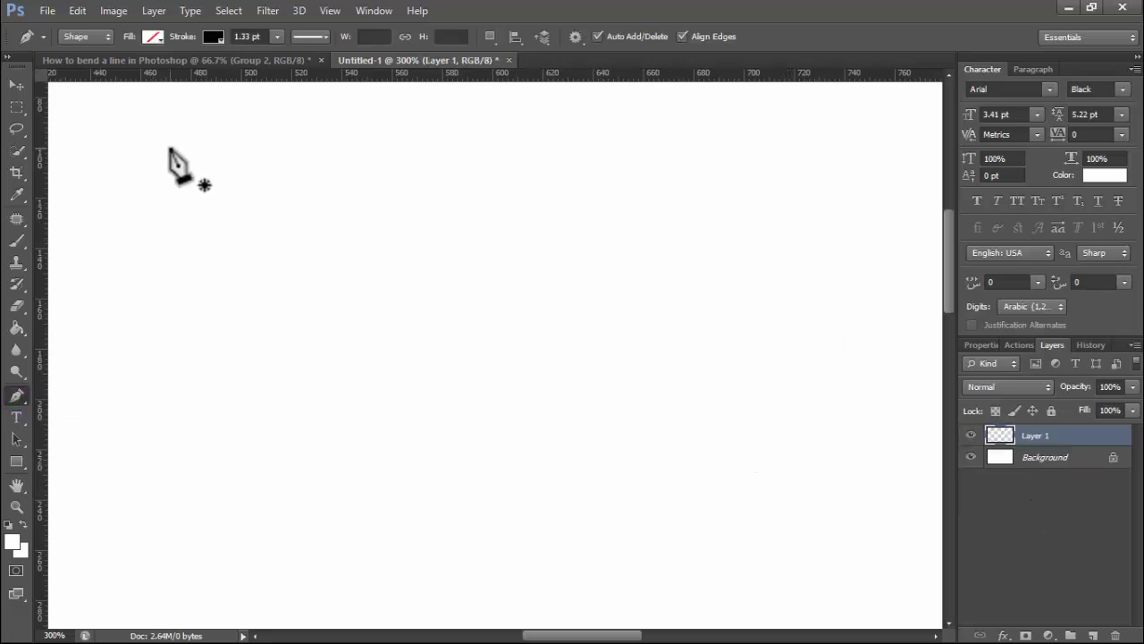
pyautogui.click(17, 398)
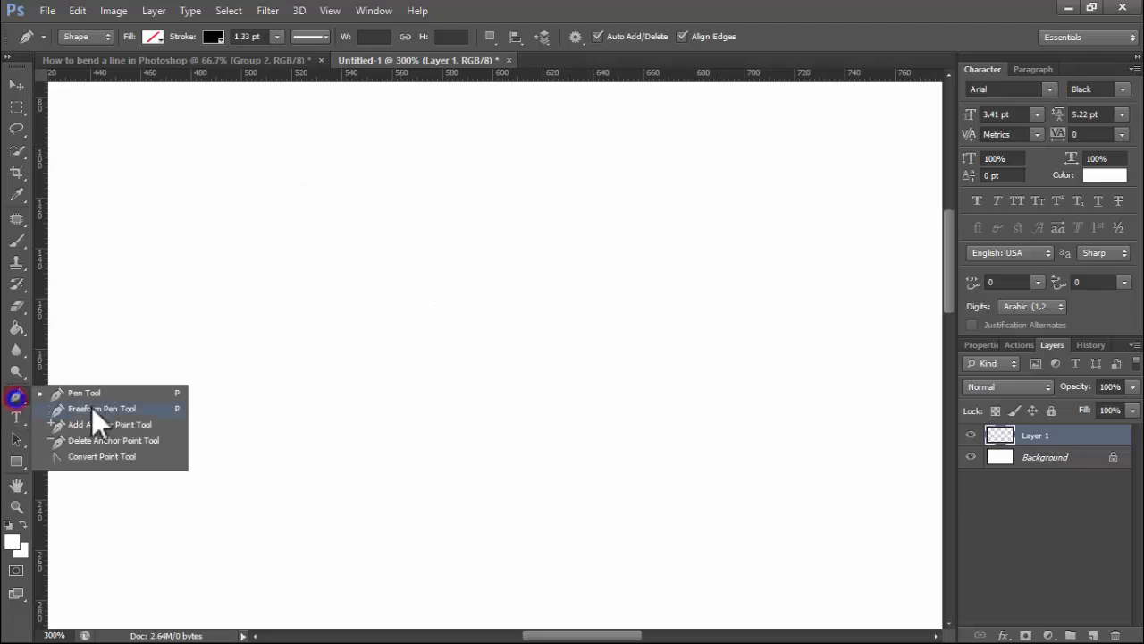
pyautogui.click(95, 399)
pyautogui.click(152, 37)
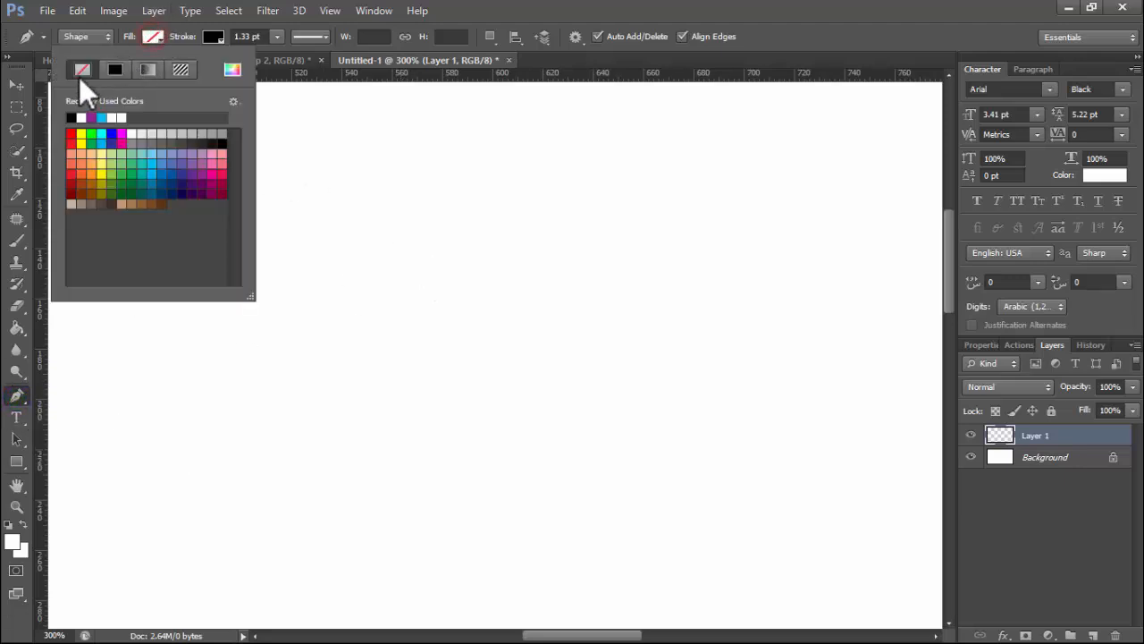
pyautogui.click(214, 34)
pyautogui.click(214, 36)
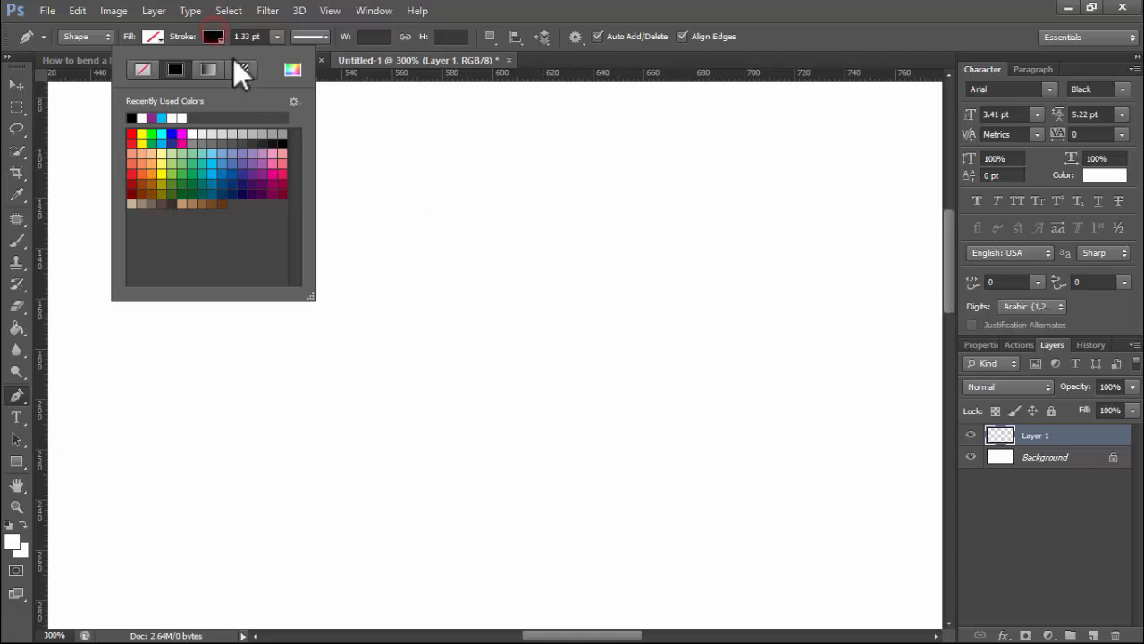
pyautogui.click(215, 35)
# - Draw a straight diagonal line and thicken its stroke to 2.51 pt
pyautogui.click(382, 177)
pyautogui.click(432, 501)
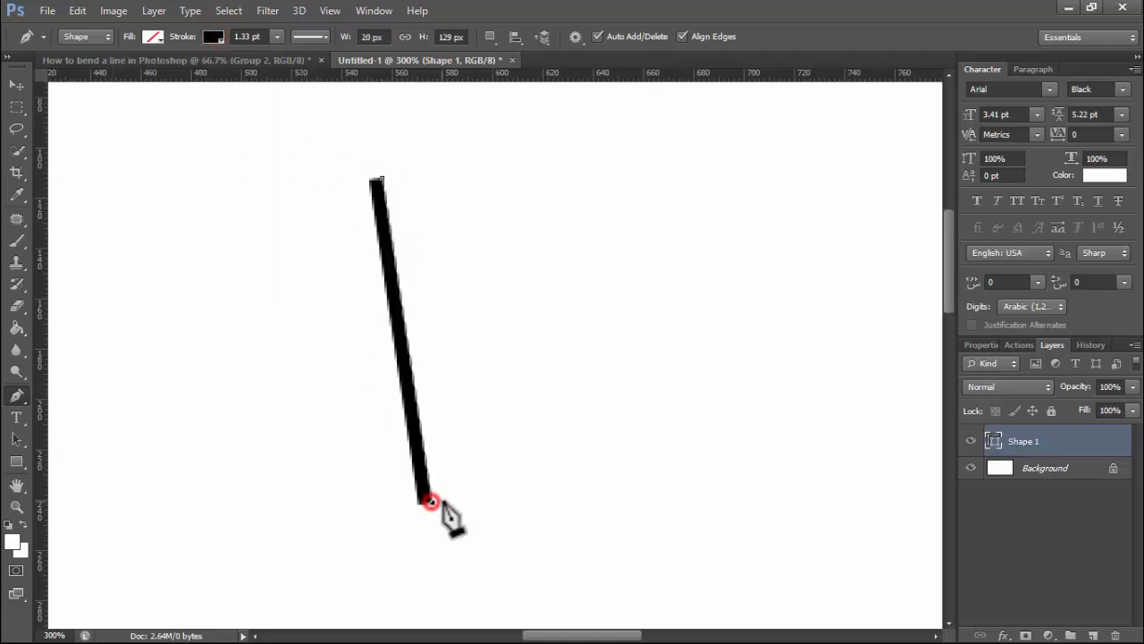
pyautogui.moveTo(277, 39); pyautogui.dragTo(278, 64)
pyautogui.click(16, 84)
# - Move the line, convert Shape 1 to a smart object and rasterize it, then shift it up-left
pyautogui.moveTo(323, 233); pyautogui.dragTo(391, 229)
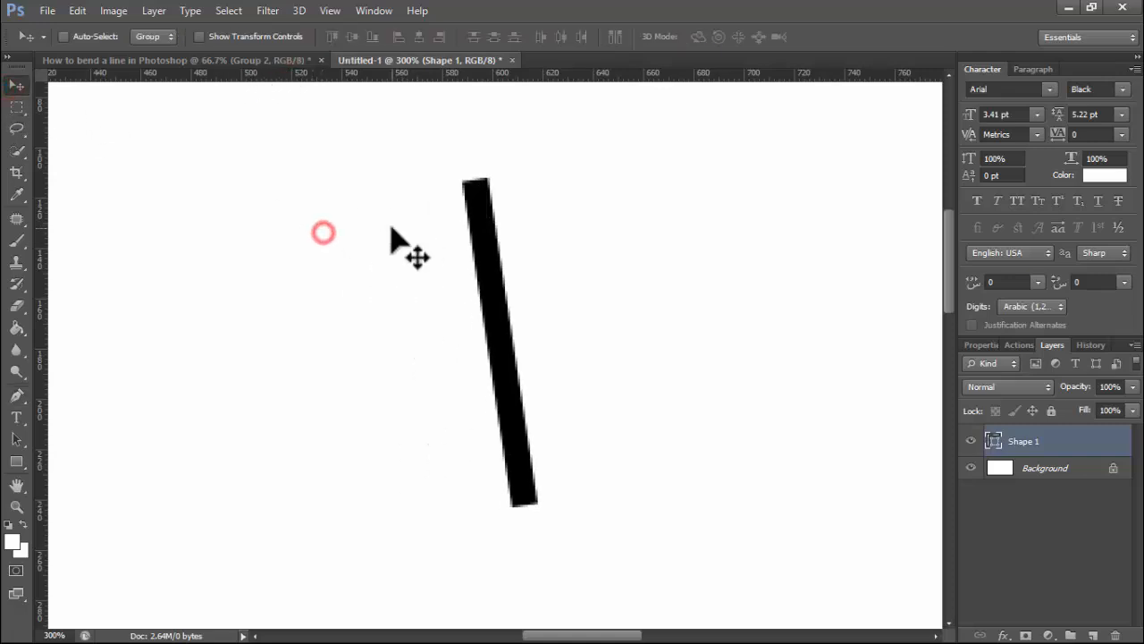
pyautogui.rightClick(1055, 438)
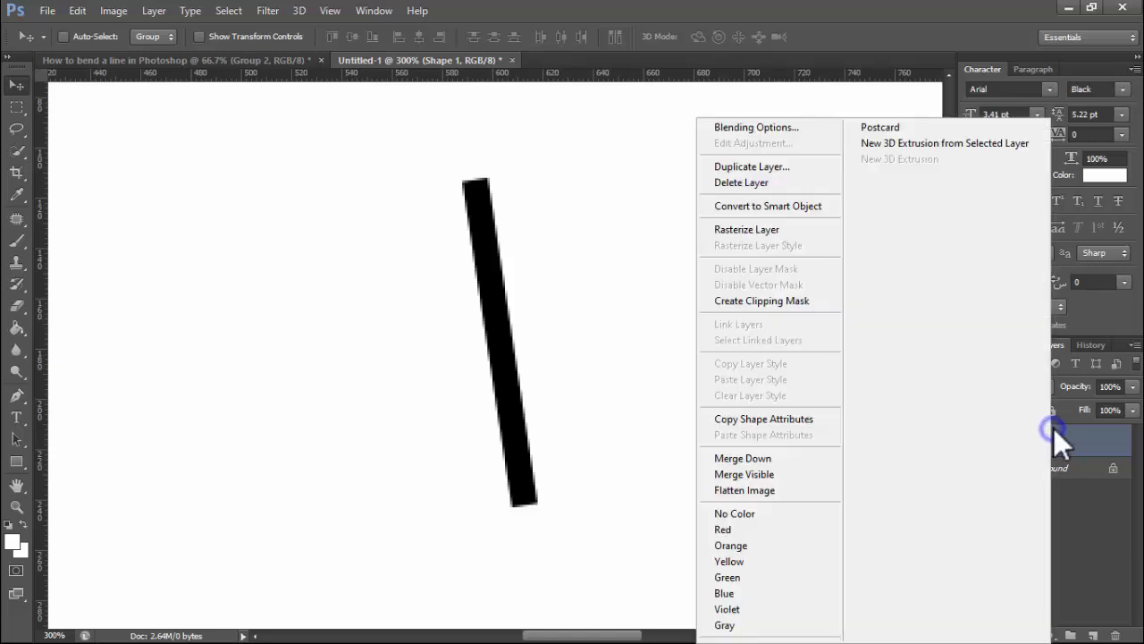
pyautogui.click(727, 206)
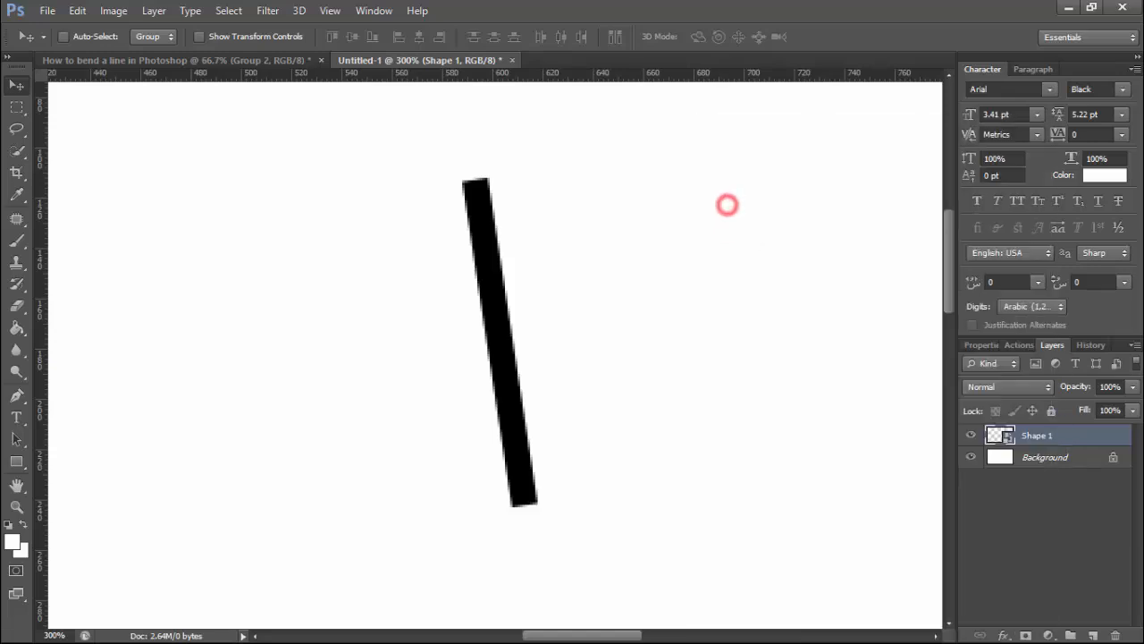
pyautogui.rightClick(1051, 431)
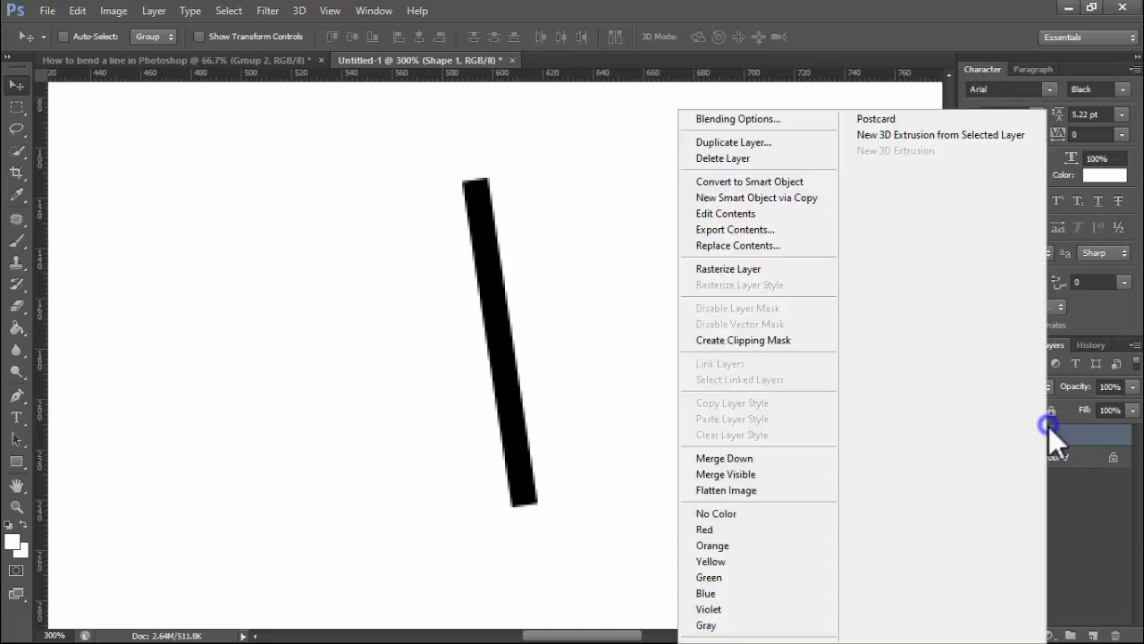
pyautogui.click(754, 272)
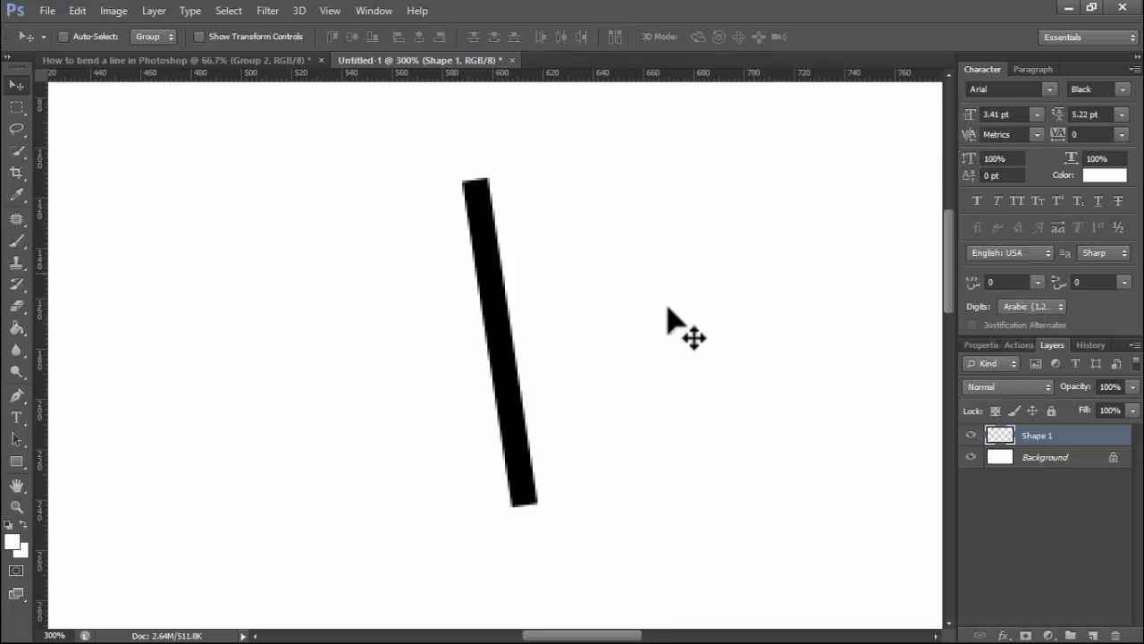
pyautogui.moveTo(541, 324); pyautogui.dragTo(501, 334)
pyautogui.moveTo(465, 280); pyautogui.dragTo(497, 346)
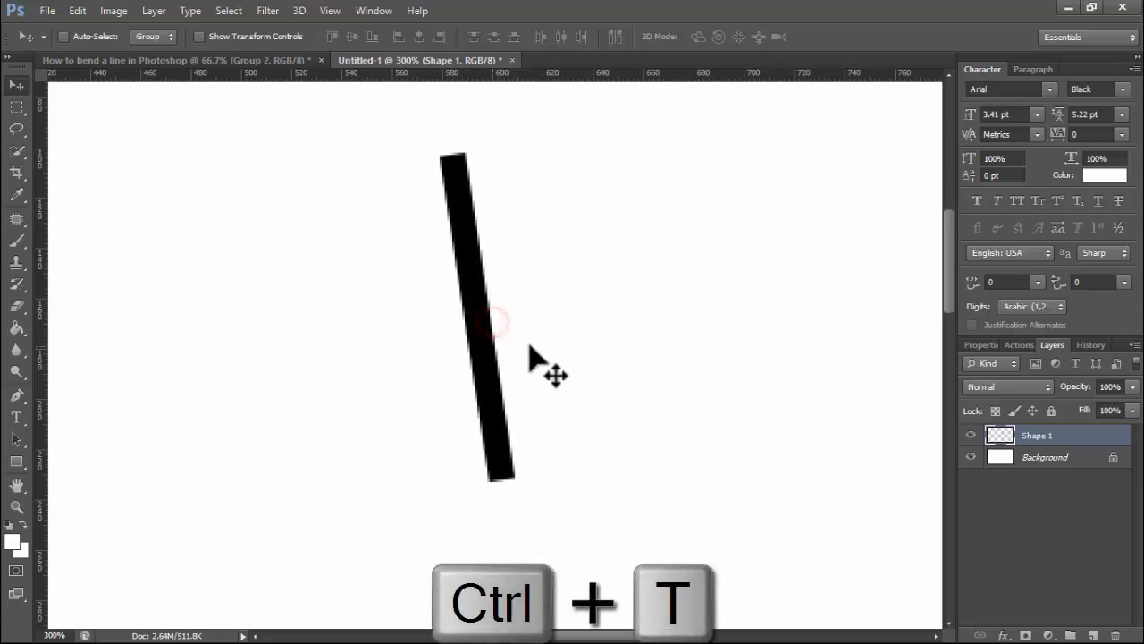
# - Try a custom warp bend on the line, then cancel it
pyautogui.hotkey('ctrl', 't')
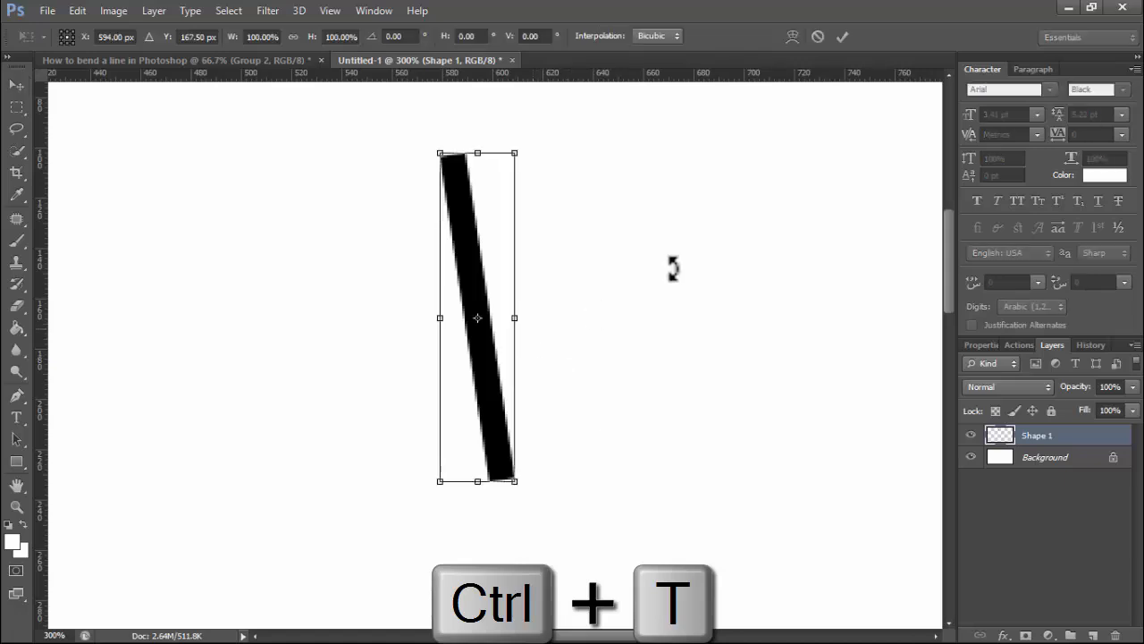
pyautogui.click(792, 37)
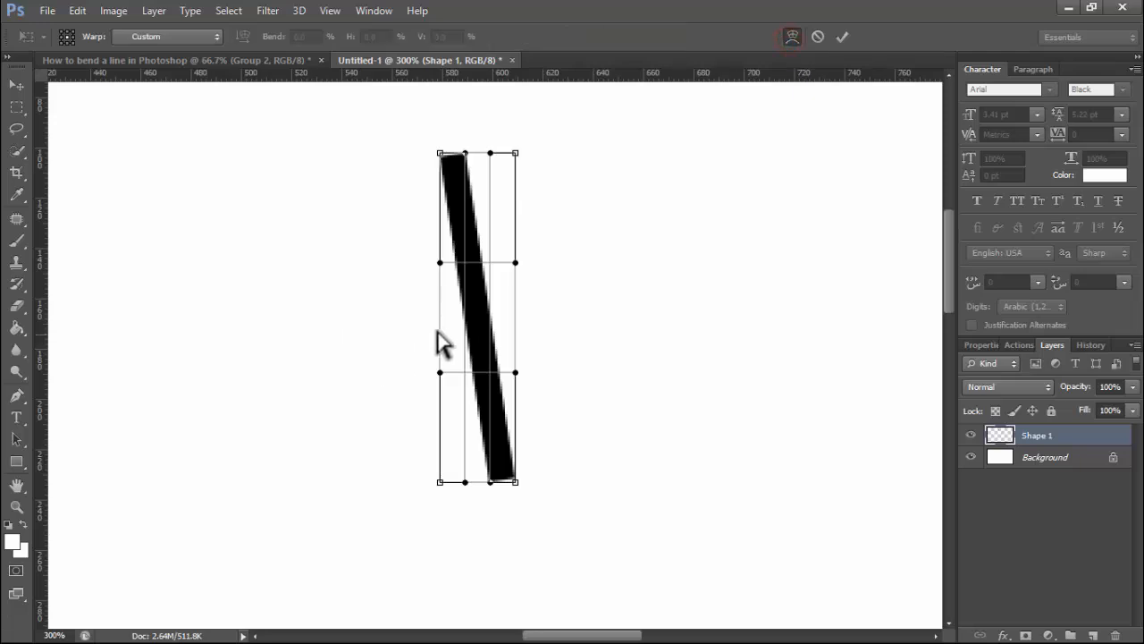
pyautogui.moveTo(475, 320)
pyautogui.mouseDown()
pyautogui.moveTo(484, 344)
pyautogui.moveTo(485, 323)
pyautogui.mouseUp()
pyautogui.click(817, 37)
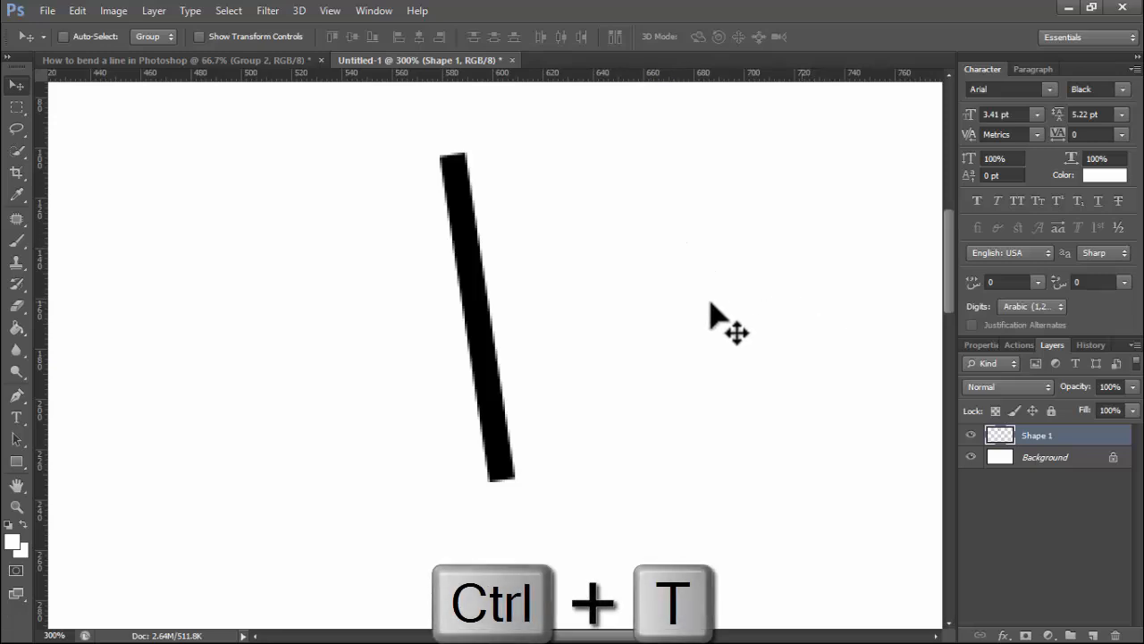
# - Try an Arc warp flipped to -83.9% on the line, then cancel it
pyautogui.hotkey('ctrl', 't')
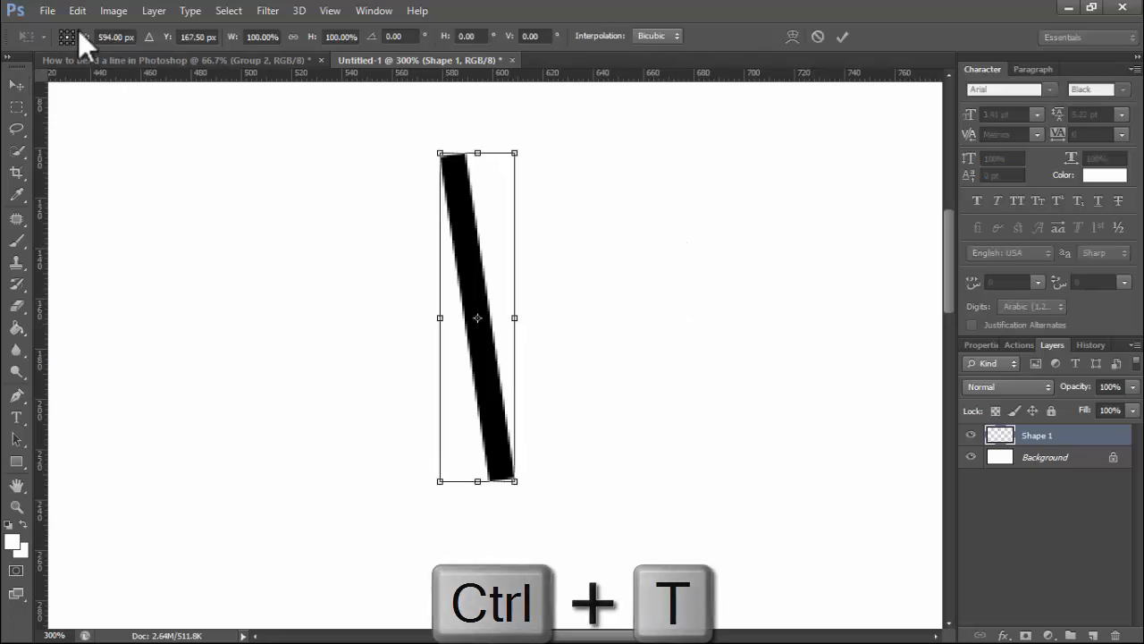
pyautogui.click(792, 37)
pyautogui.click(148, 36)
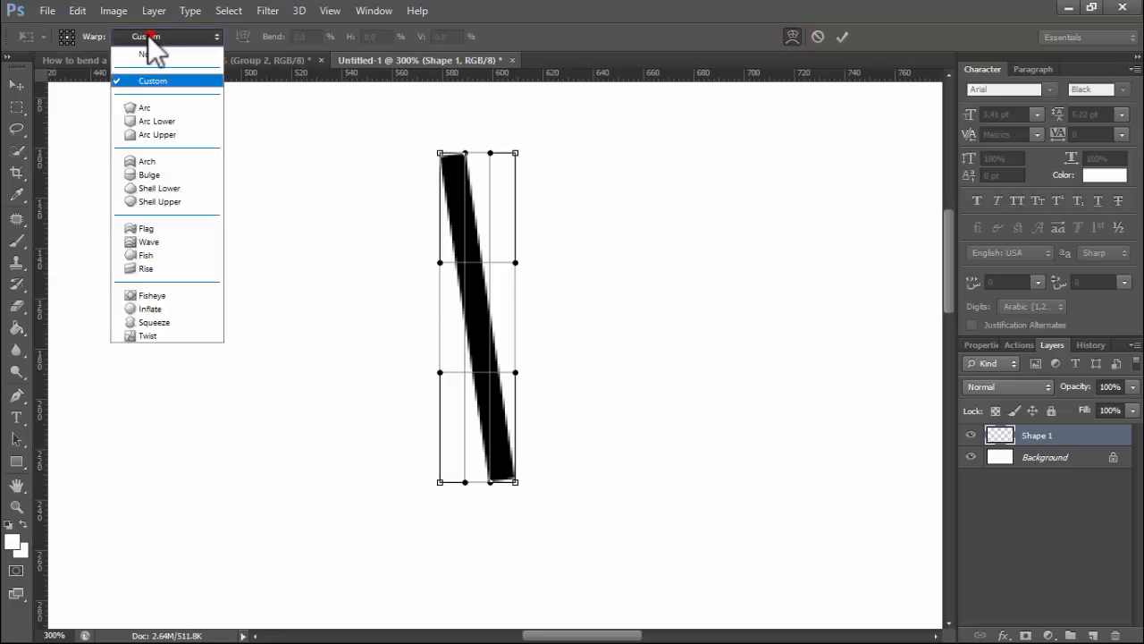
pyautogui.click(156, 107)
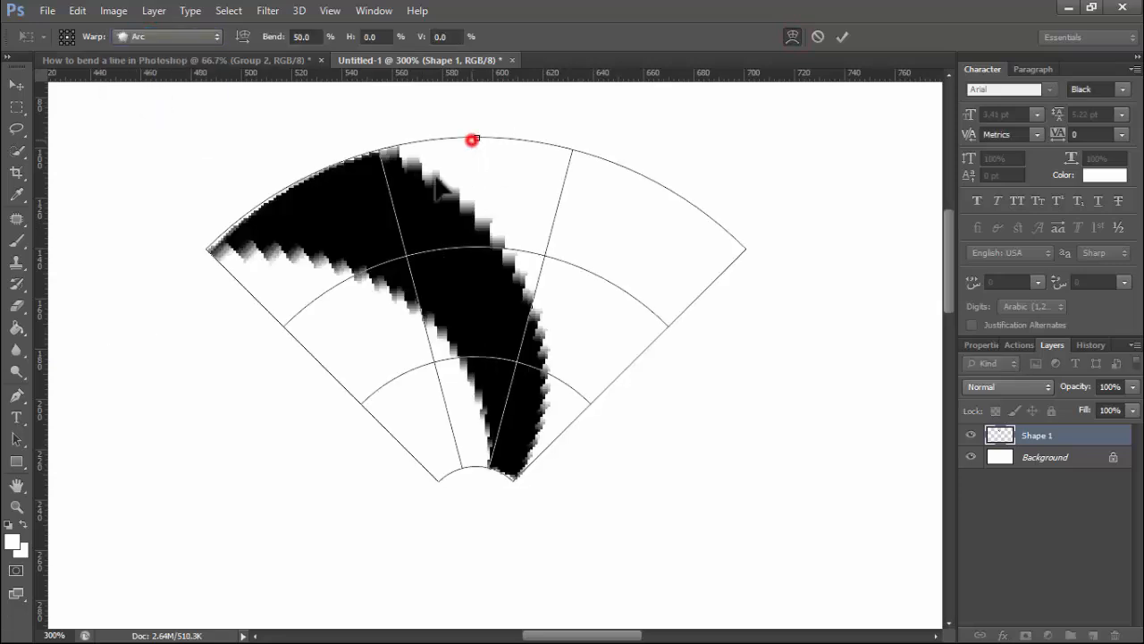
pyautogui.moveTo(472, 141); pyautogui.dragTo(477, 182)
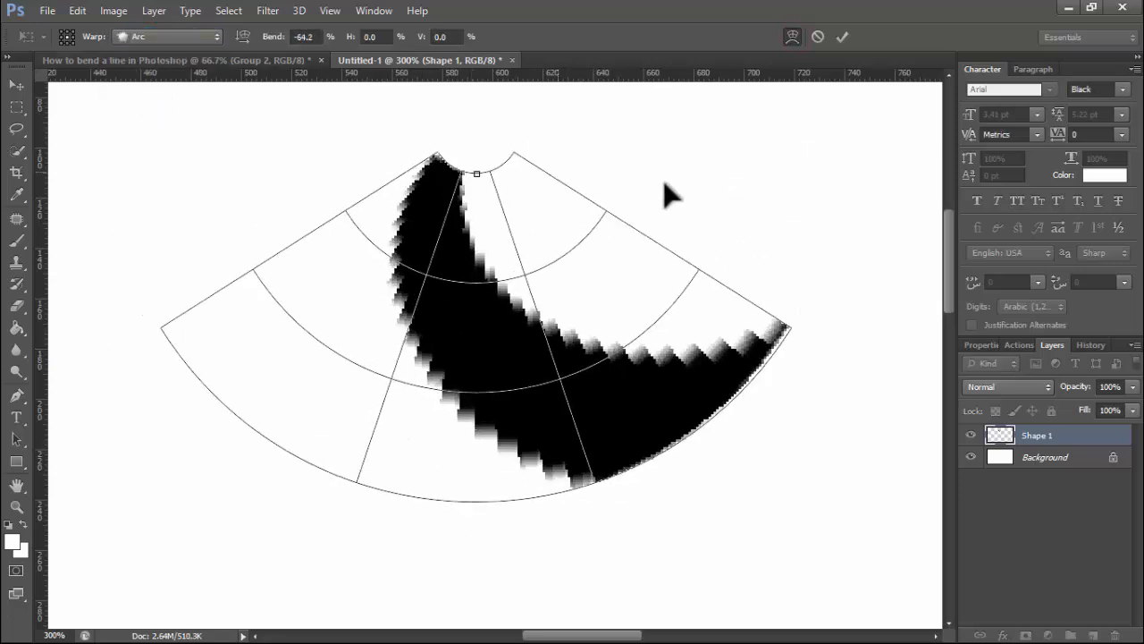
pyautogui.click(818, 36)
# - Rotate the line to 10.82°, then rotate it nearly upright at -1.30° and commit
pyautogui.hotkey('ctrl', 't')
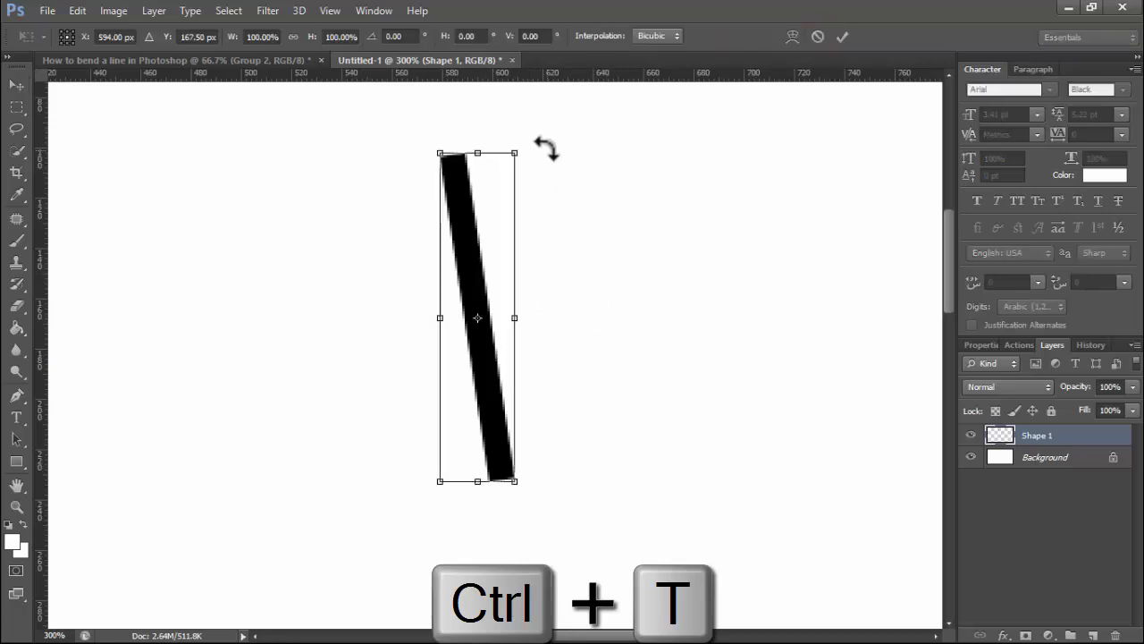
pyautogui.moveTo(546, 148); pyautogui.dragTo(579, 166)
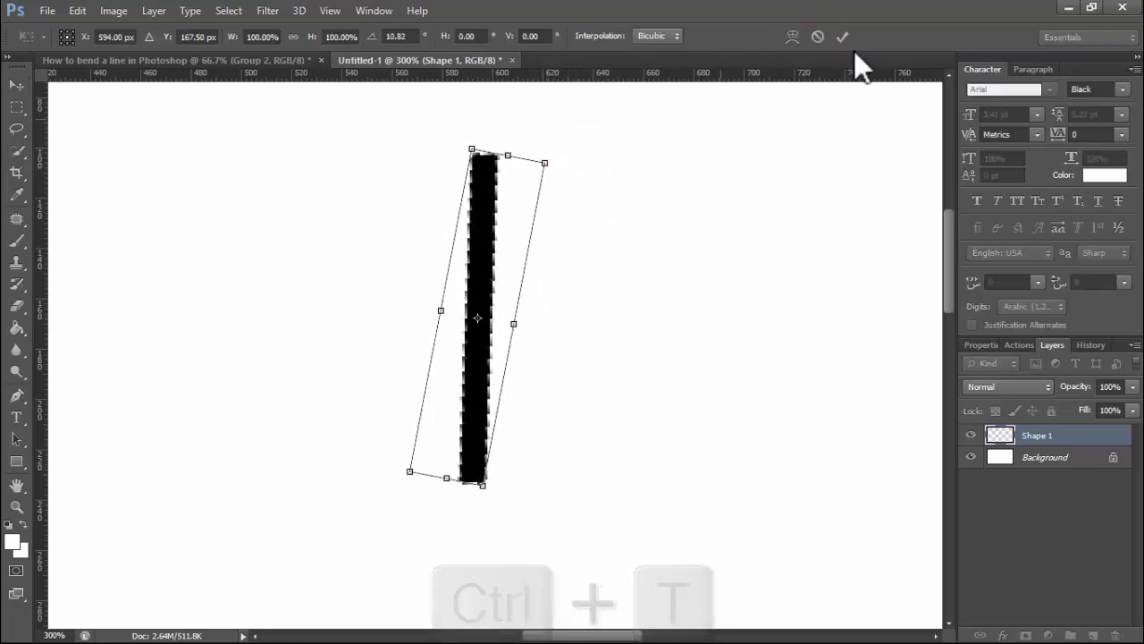
pyautogui.click(843, 36)
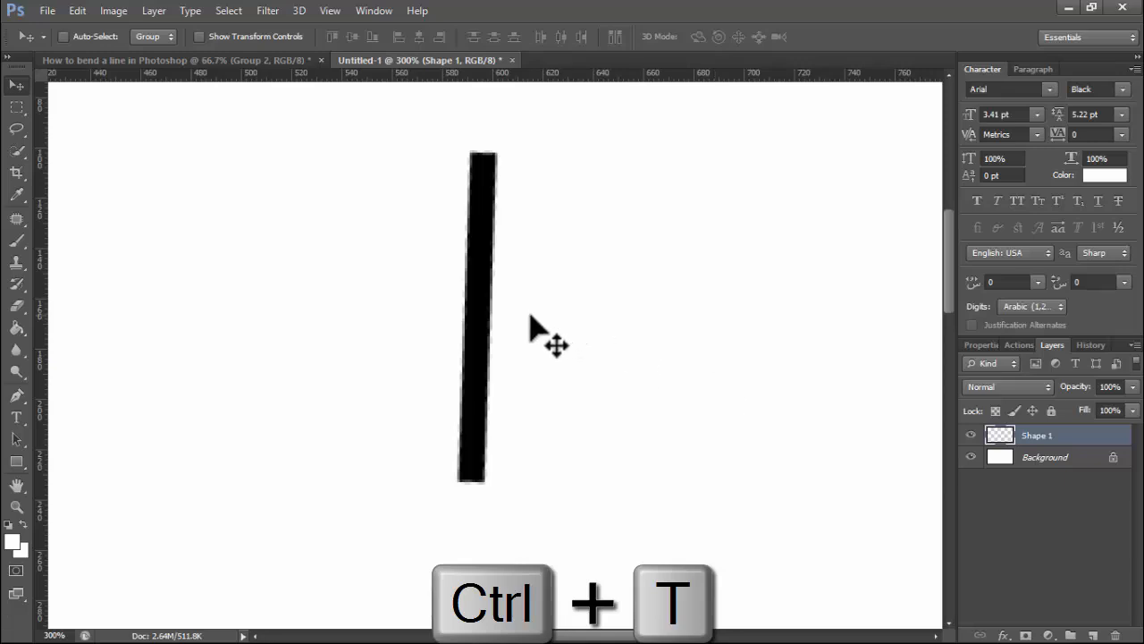
pyautogui.hotkey('ctrl', 't')
pyautogui.moveTo(531, 281); pyautogui.dragTo(554, 204)
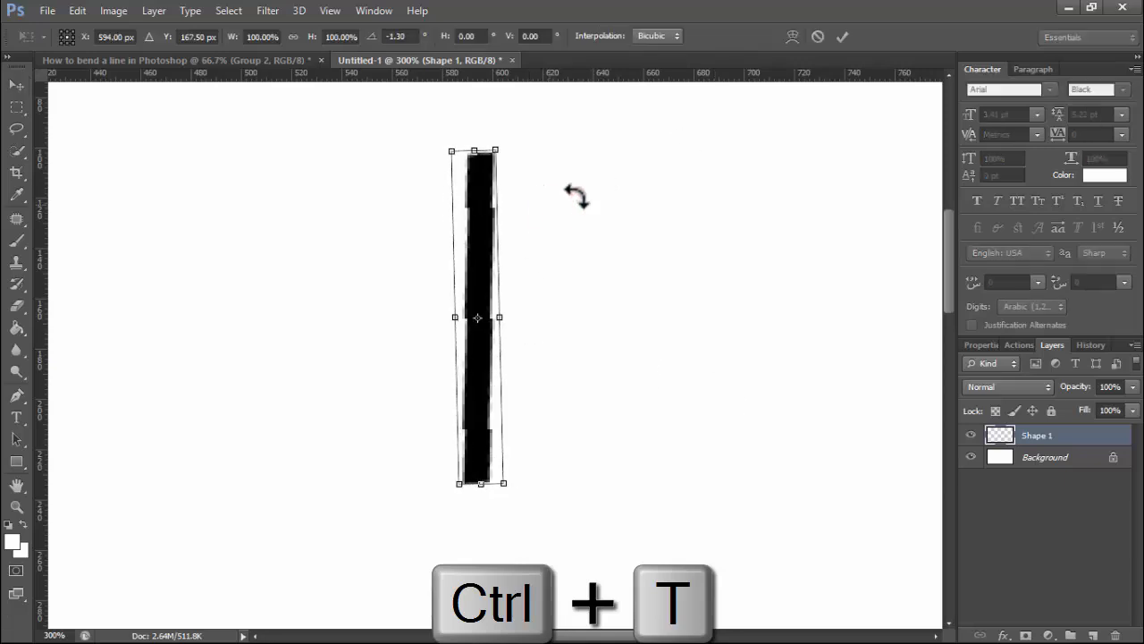
pyautogui.click(842, 36)
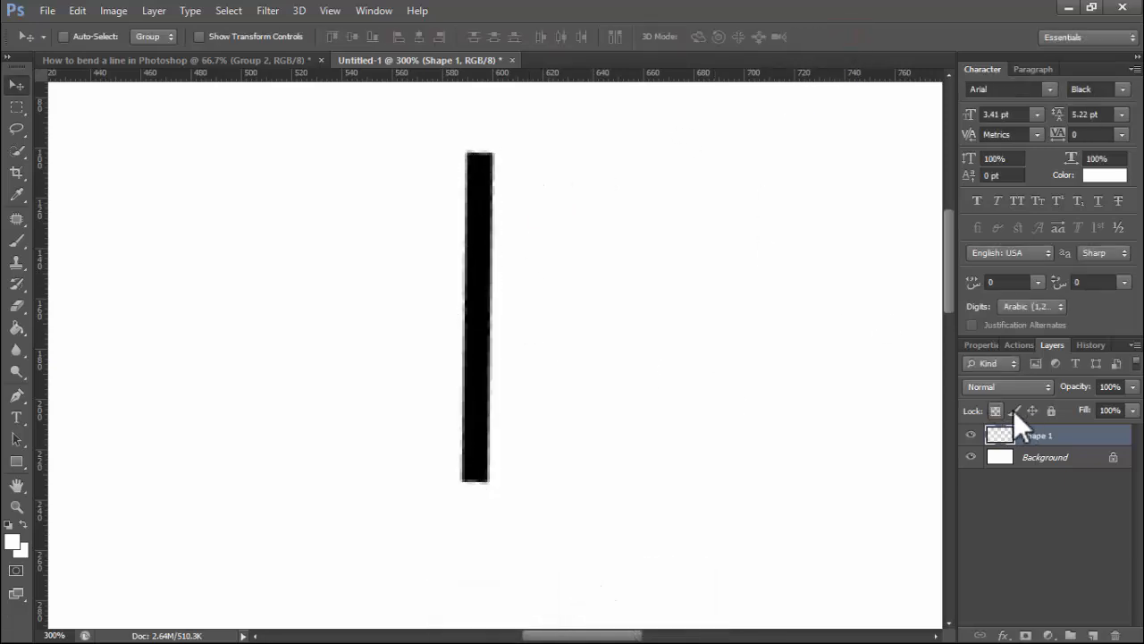
# - Puppet-warp the black bar into an S-curve, pulling the top right and the bottom left, then commit
pyautogui.click(75, 11)
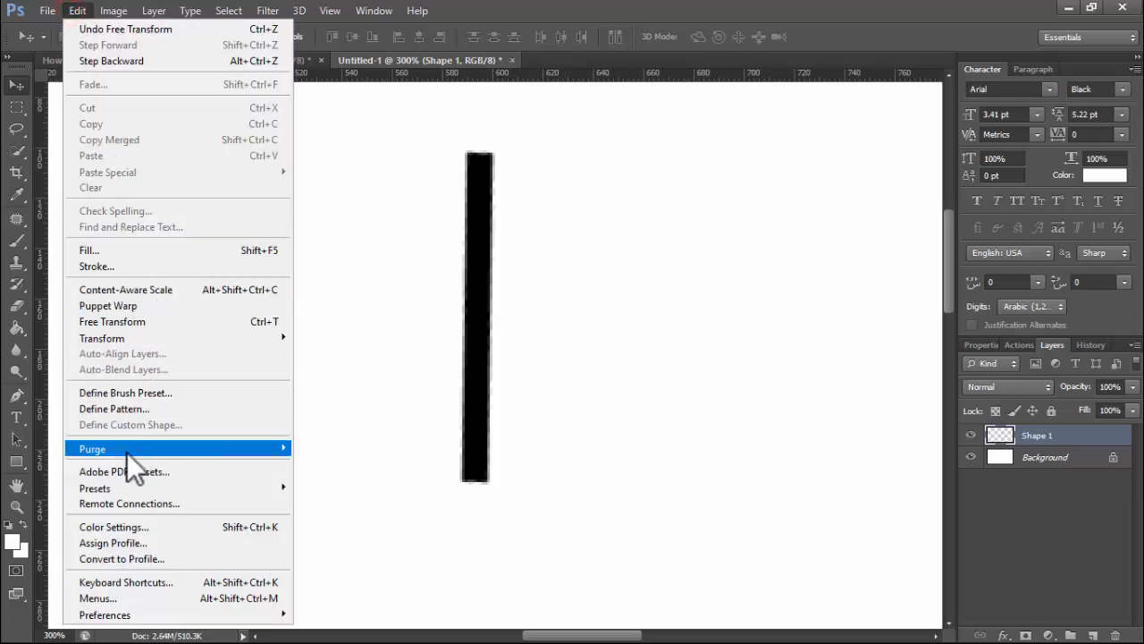
pyautogui.click(122, 305)
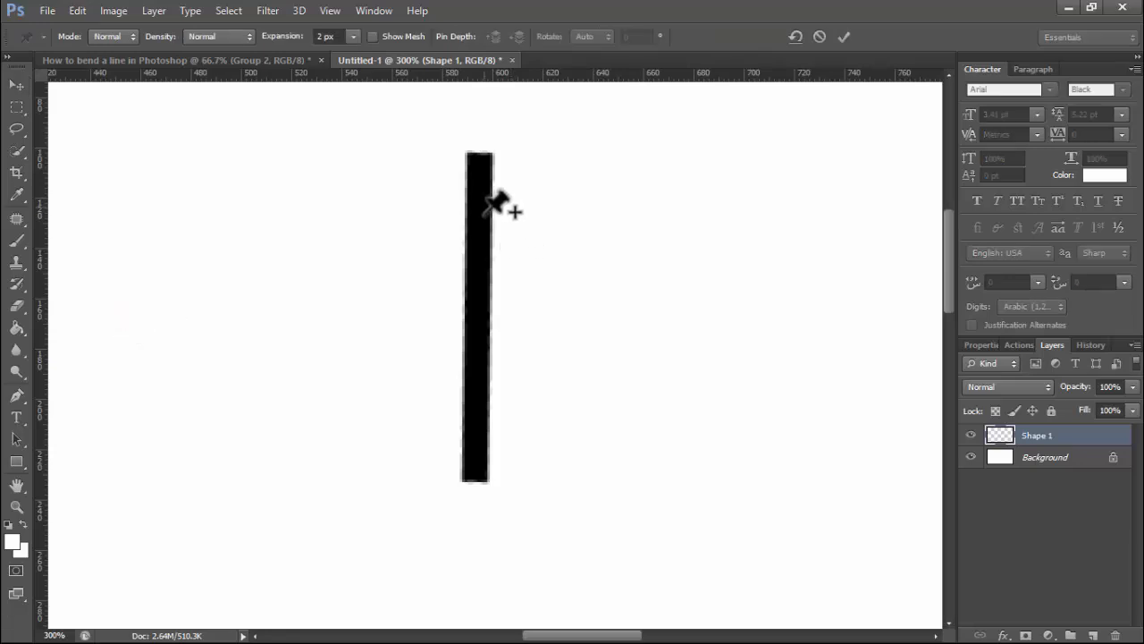
pyautogui.click(480, 159)
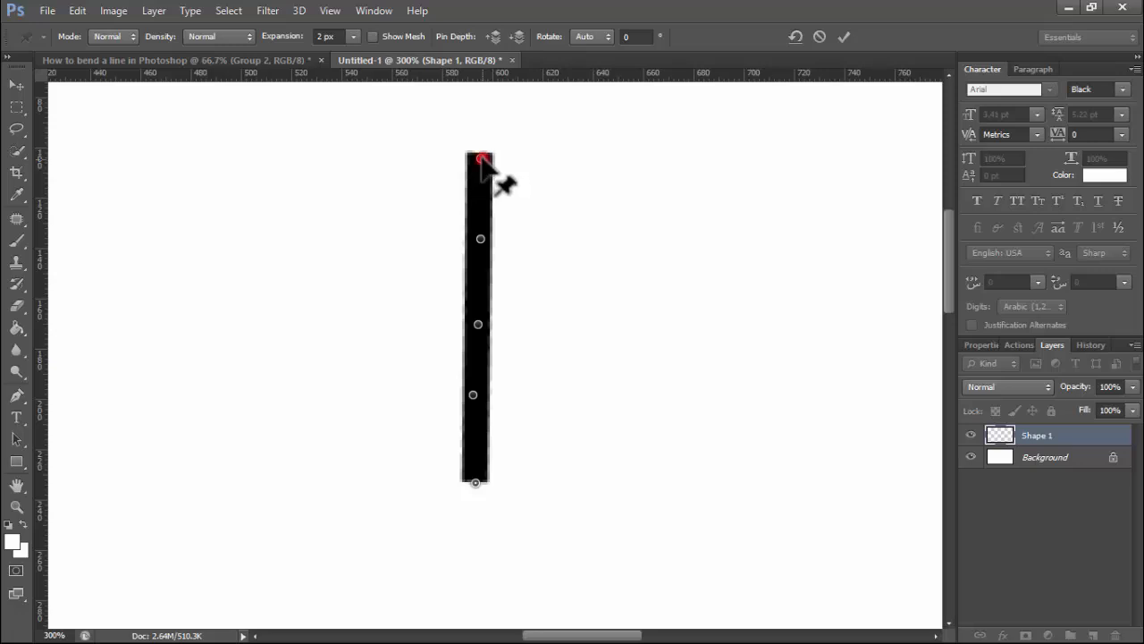
pyautogui.moveTo(481, 159); pyautogui.dragTo(531, 185)
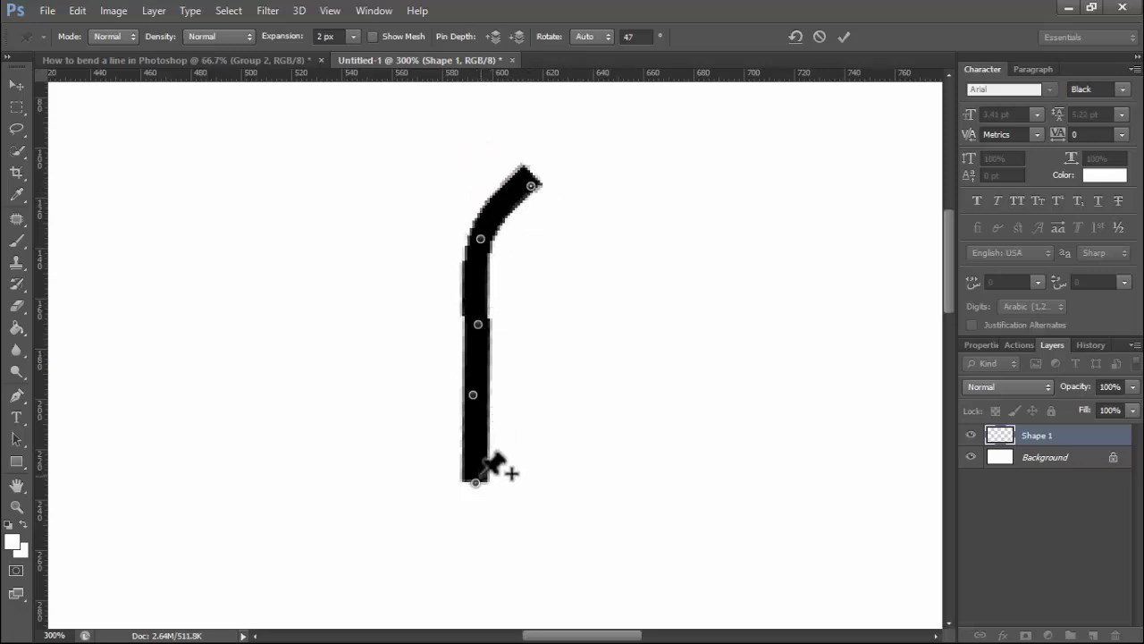
pyautogui.moveTo(474, 484); pyautogui.dragTo(407, 434)
pyautogui.click(843, 38)
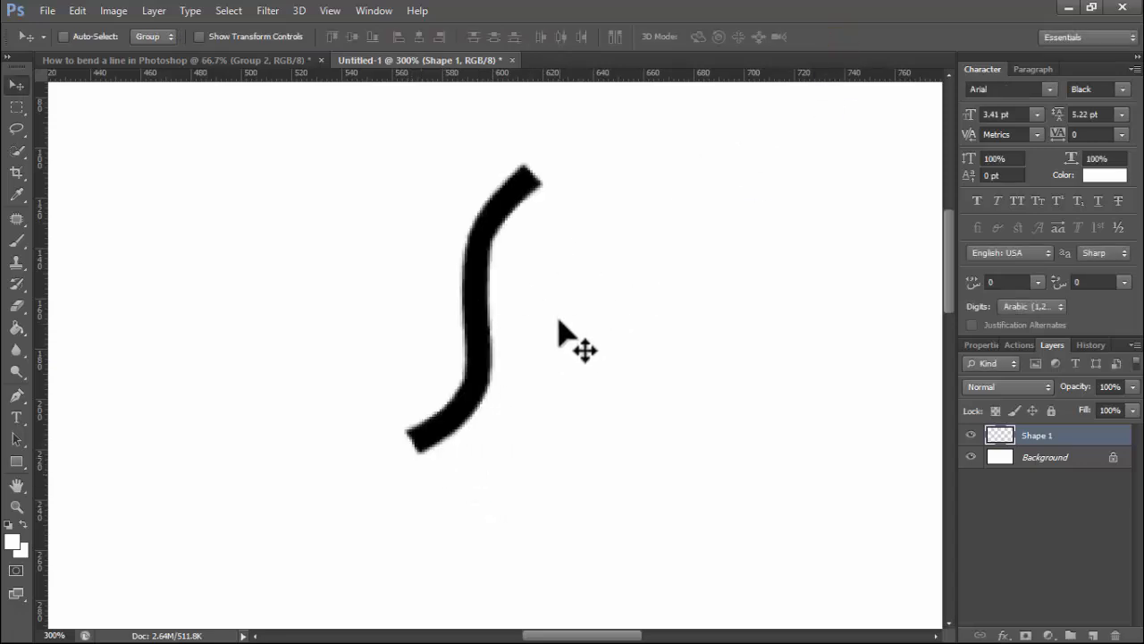
# - Zoom out to 66.7% to show the whole S-curve, then type the closing 'Thanks for wat…' text
pyautogui.hotkey('alt', 'space')
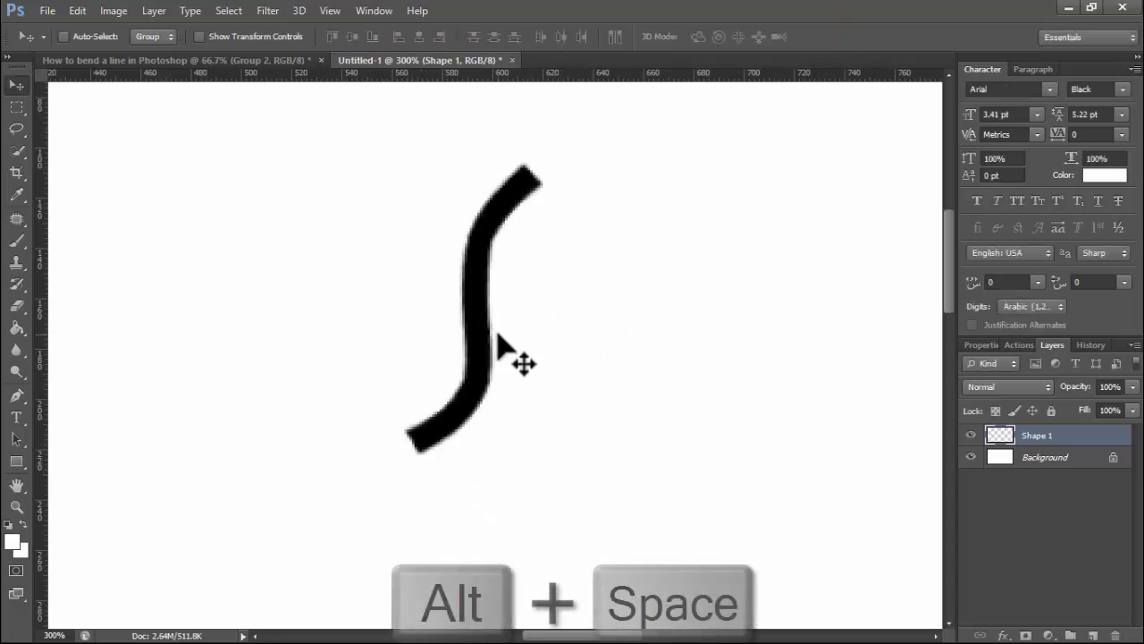
pyautogui.click(500, 407)
pyautogui.click(502, 406)
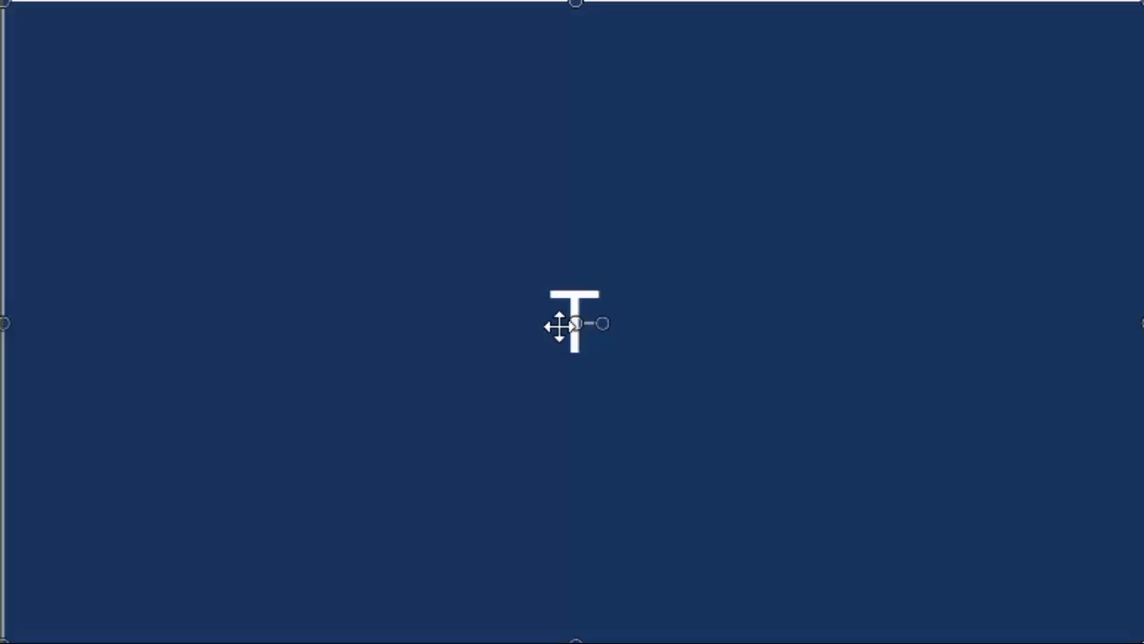
pyautogui.write('hanks for wat')
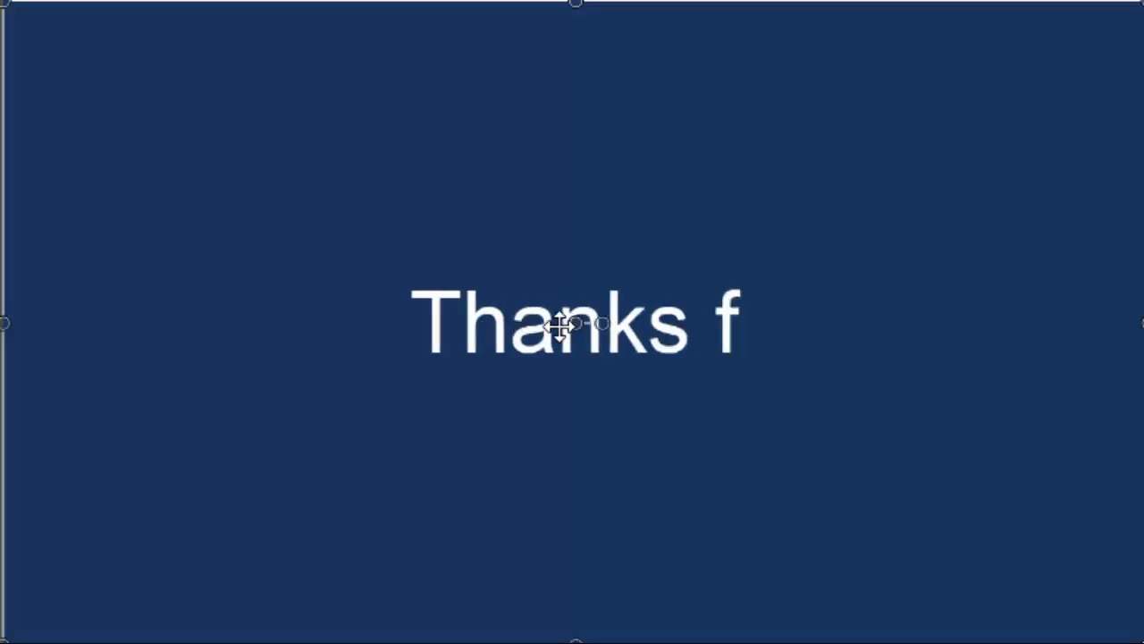